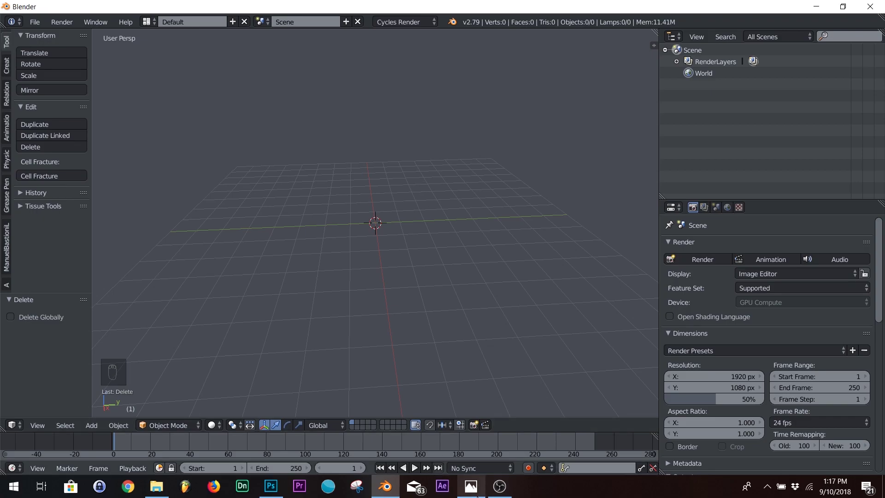
Check the reference render in Photos, then return to Blender's grid view.
click(471, 486)
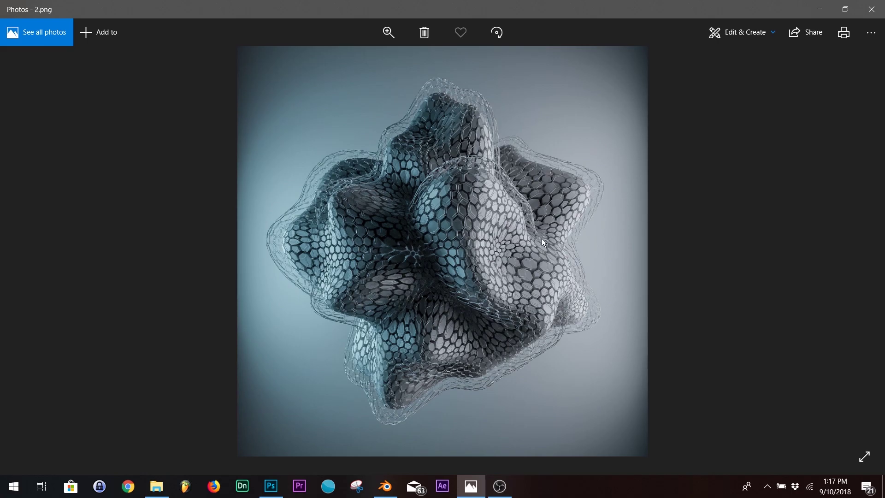
click(822, 8)
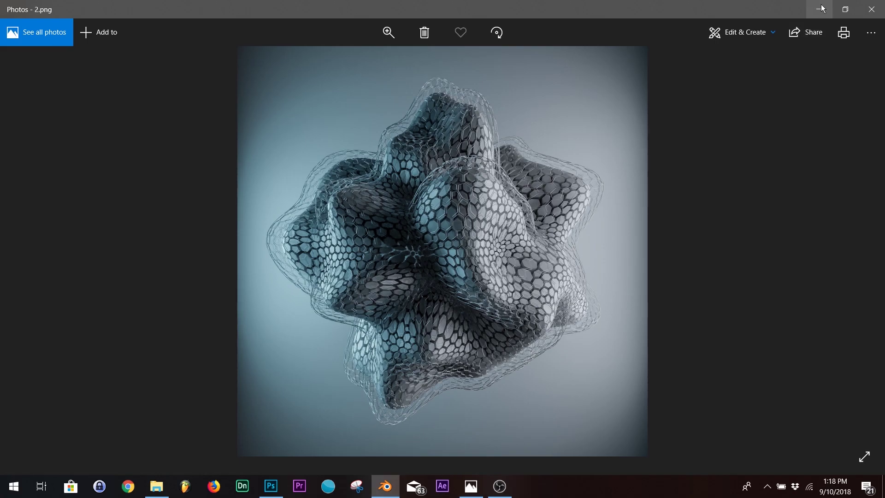
middle_drag(426, 201, 396, 275)
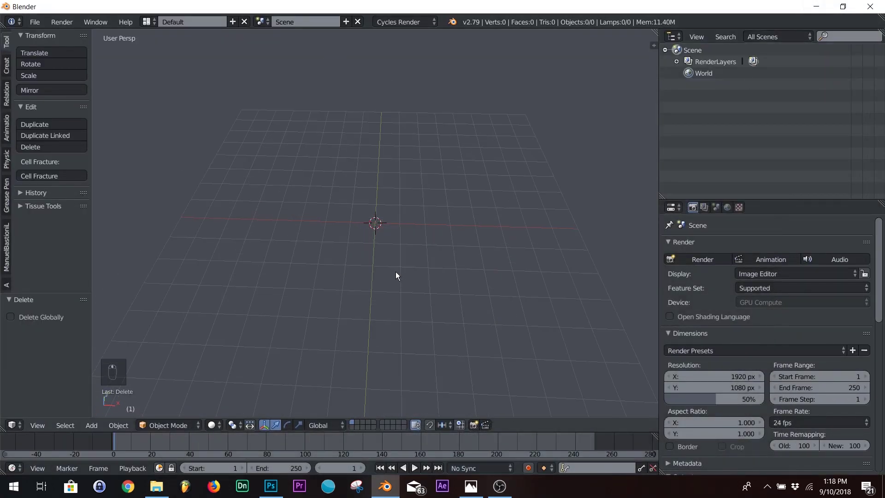
Add an Ico Sphere and scale it up.
key(shift+a)
mouse_move(435, 238)
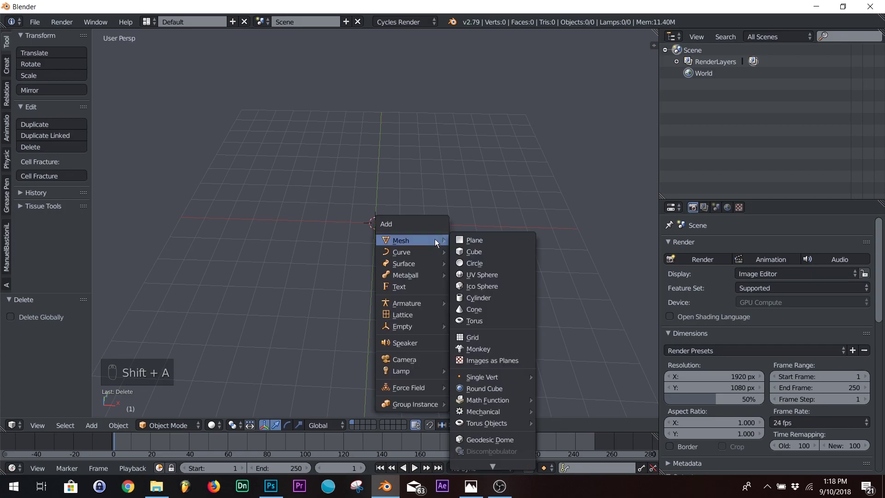
click(489, 286)
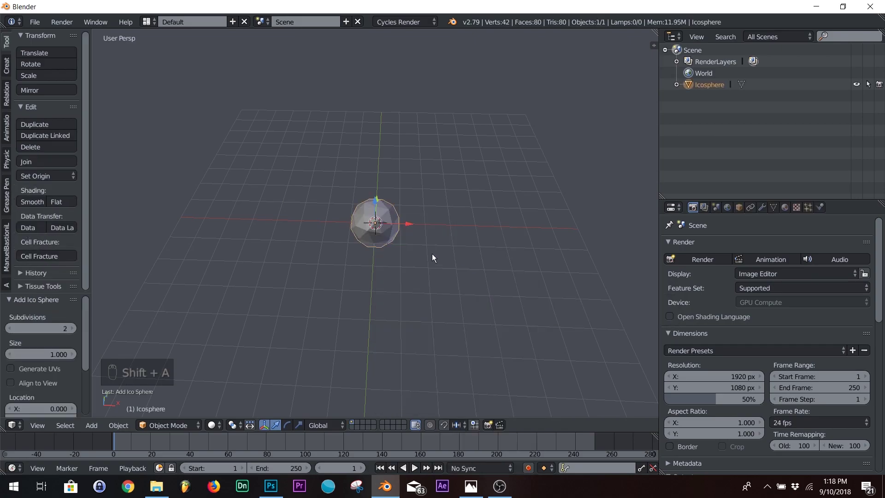
key(s)
click(459, 245)
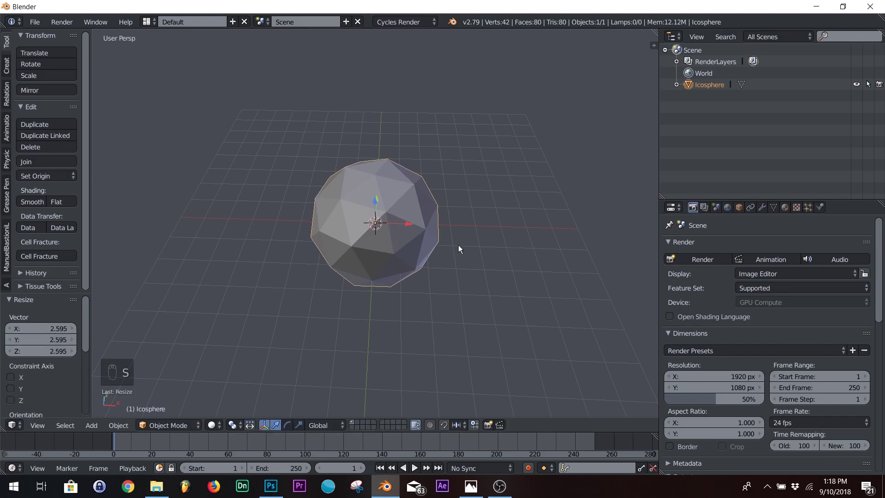
Subdivide Smooth the icosphere's mesh with 6 cuts, then return to Object Mode.
key(Tab)
key(w)
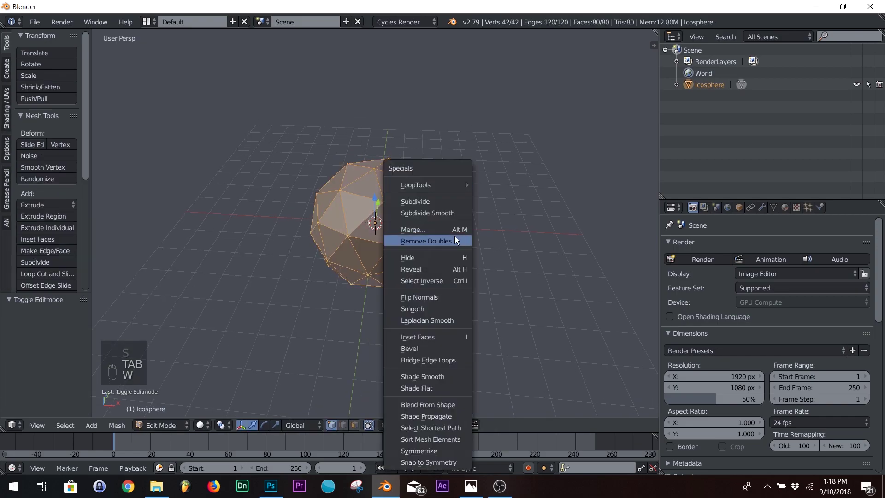
click(446, 212)
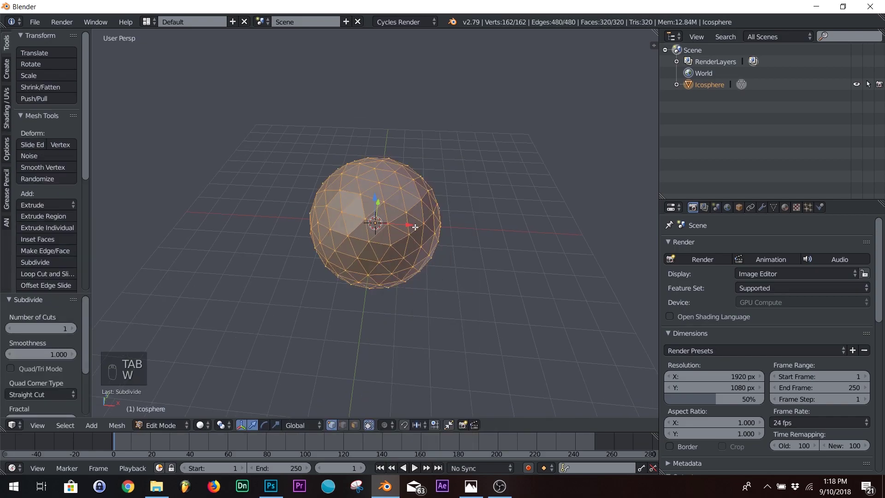
drag(32, 328, 56, 327)
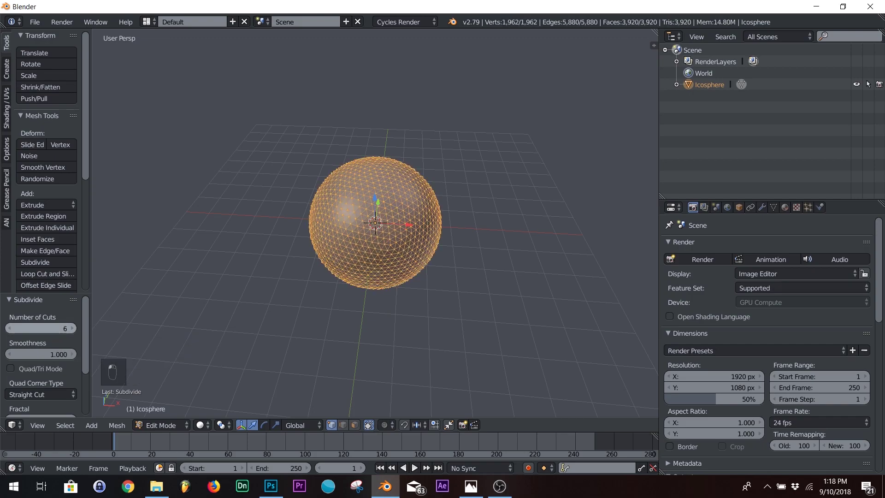
key(Tab)
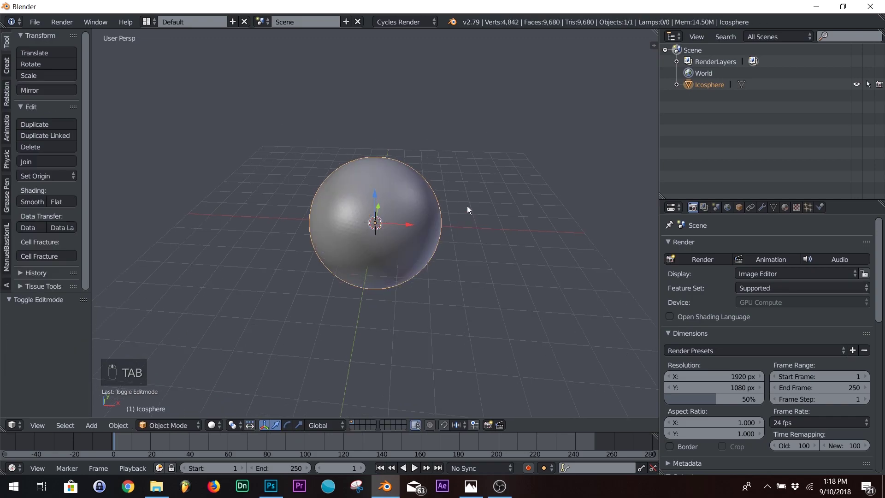
middle_drag(467, 206, 452, 192)
Add Subdivision Surface and Displace modifiers to the sphere.
click(762, 207)
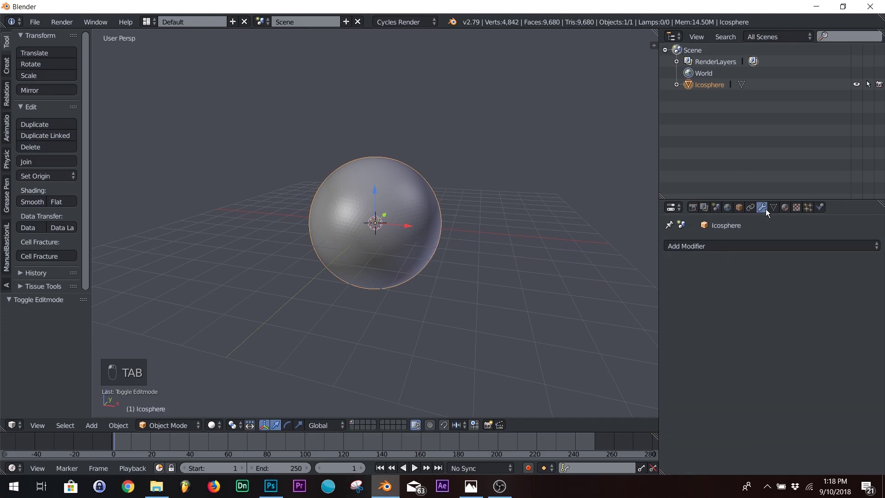
click(734, 248)
click(663, 432)
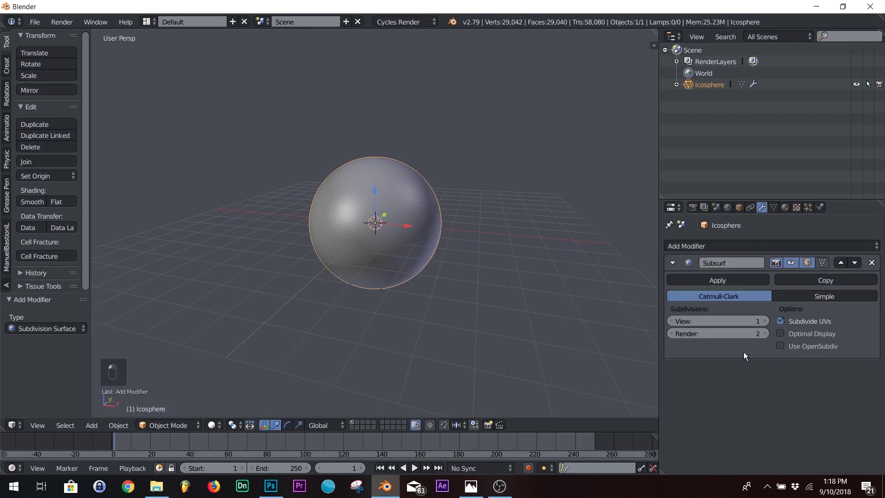
click(740, 245)
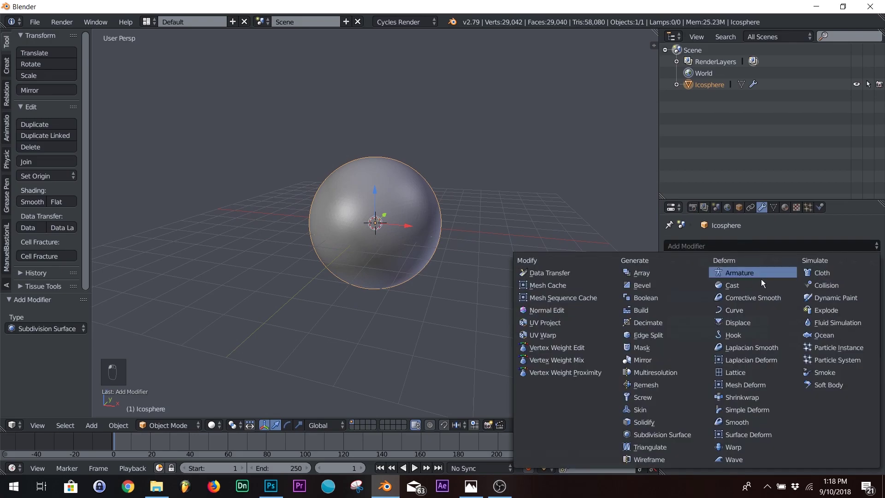
click(748, 321)
Give the Displace modifier a new texture of type Clouds.
scroll(783, 320, down, 1)
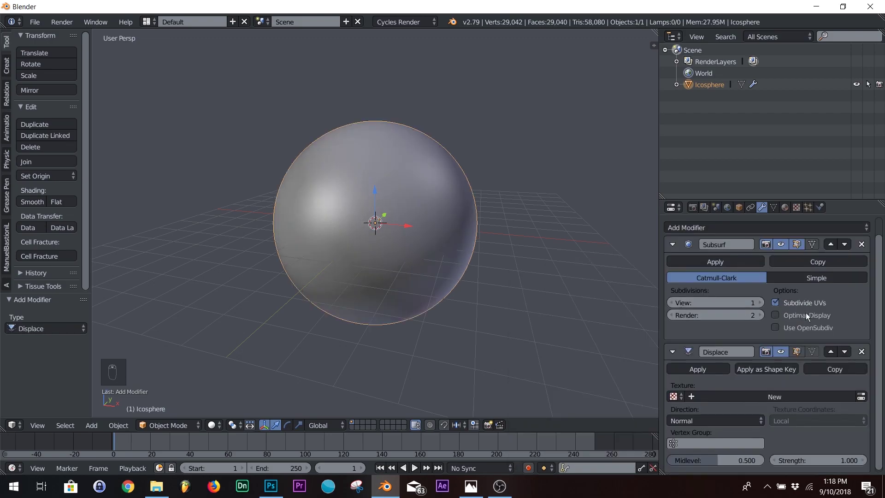
click(802, 394)
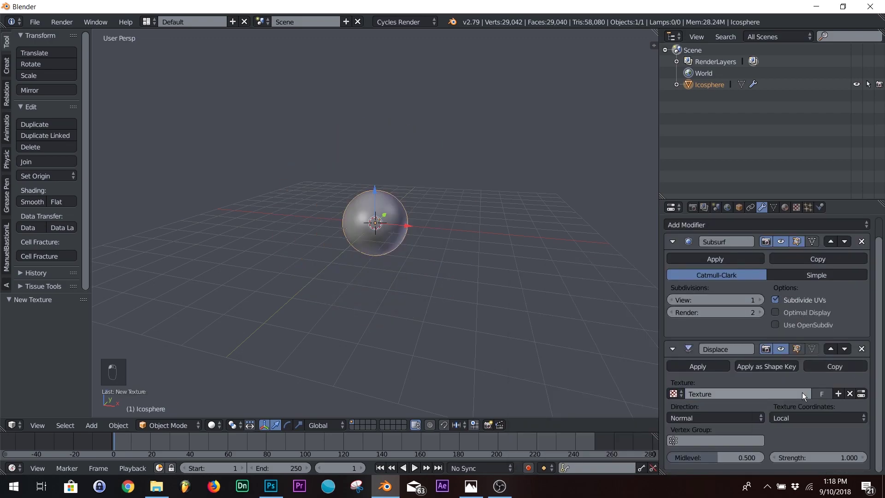
click(861, 394)
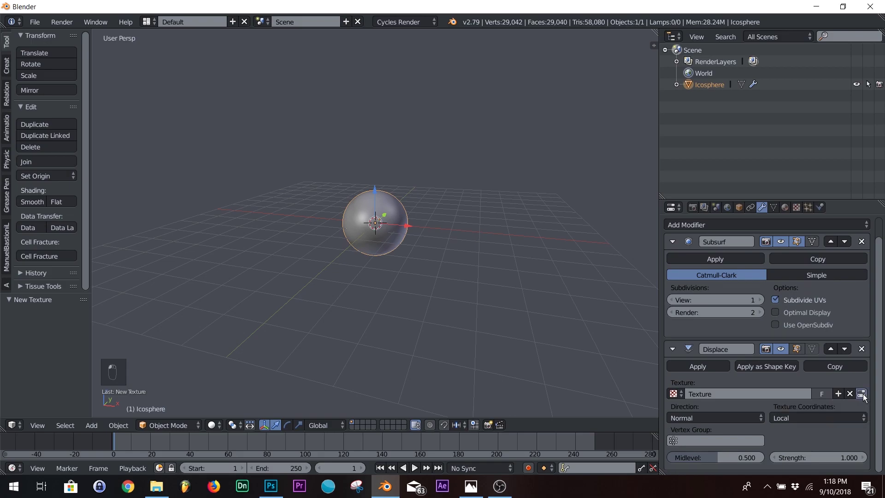
click(782, 282)
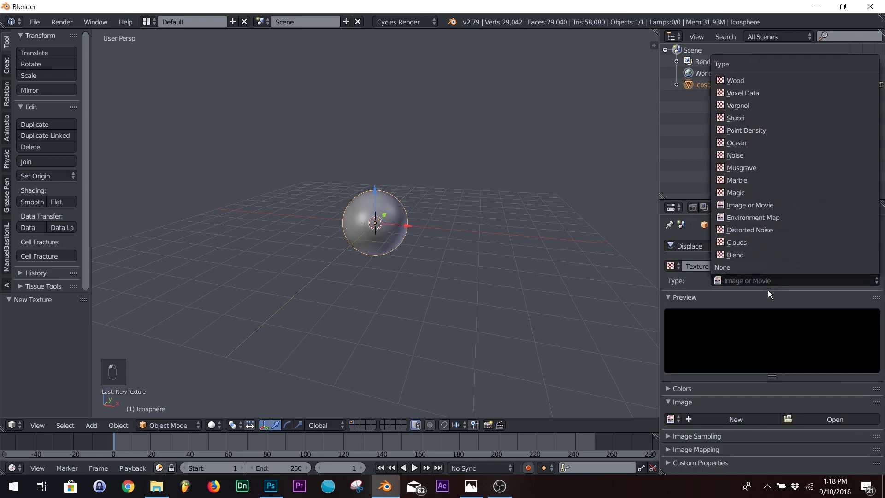
click(769, 286)
click(770, 281)
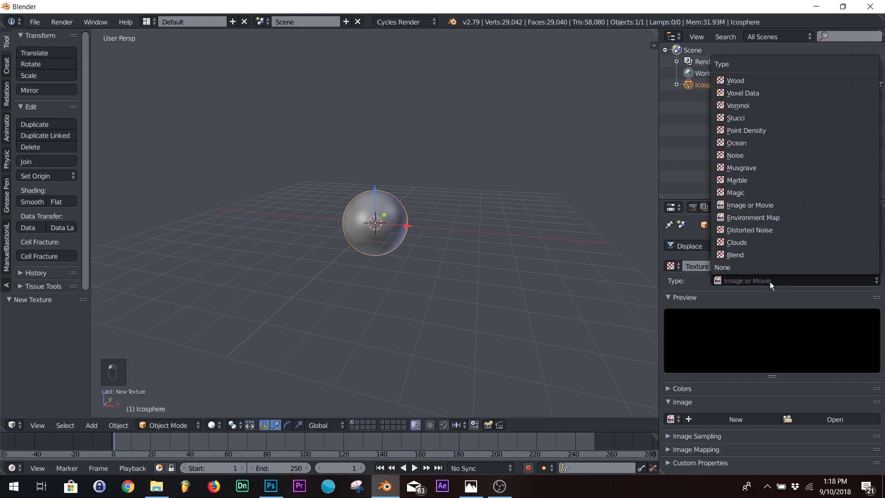
click(754, 241)
Set the Clouds Depth to 0 and step the Size up to 0.55.
middle_drag(435, 244, 438, 228)
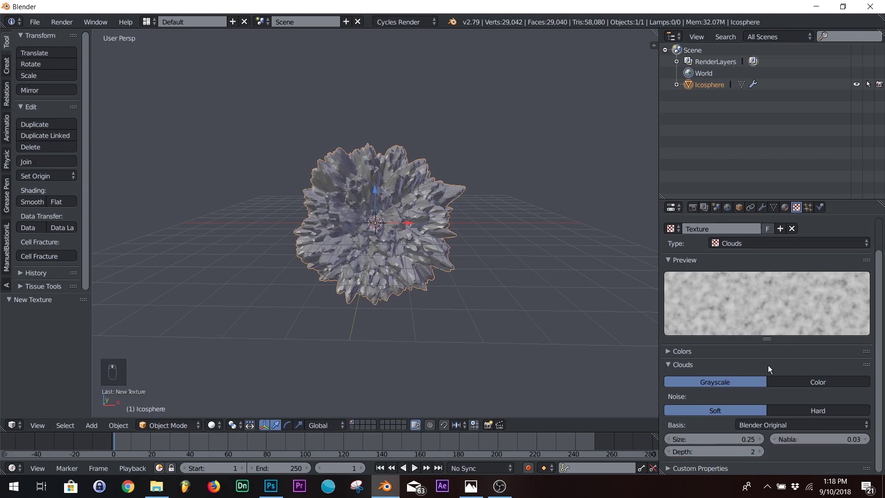
scroll(768, 365, down, 2)
drag(710, 452, 693, 452)
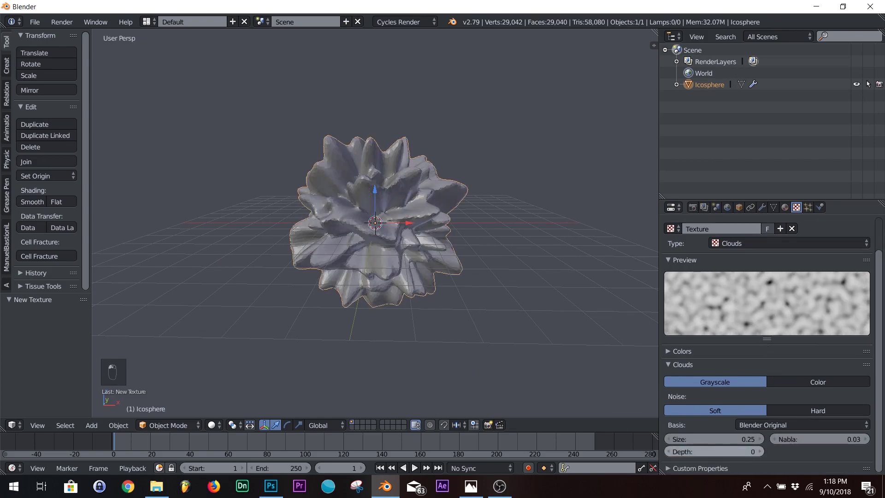
click(669, 439)
click(668, 439)
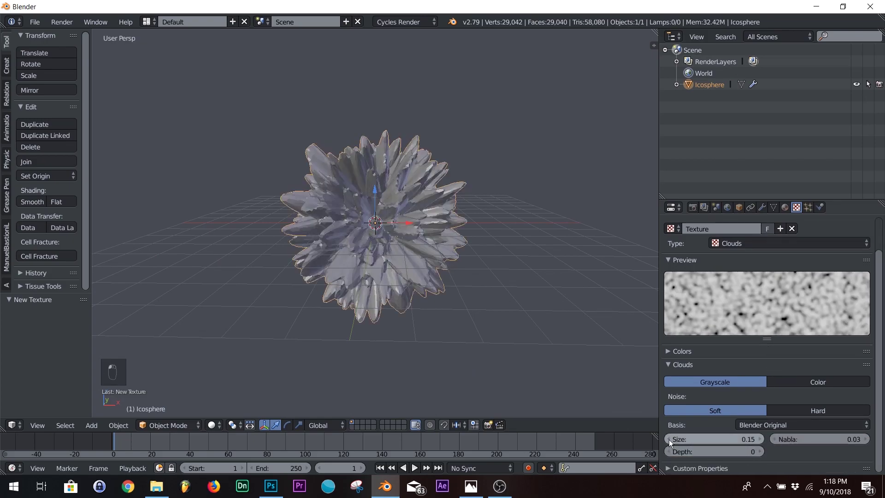
click(760, 439)
click(760, 439)
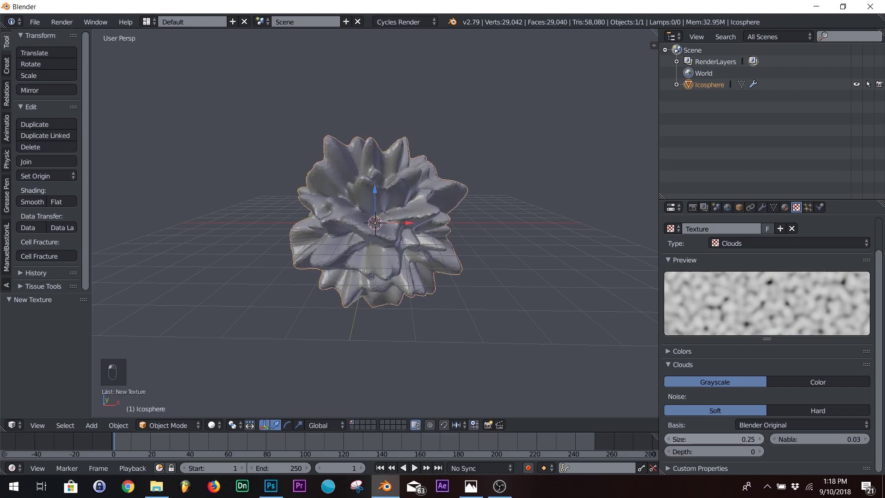
click(760, 439)
click(760, 439)
click(760, 439)
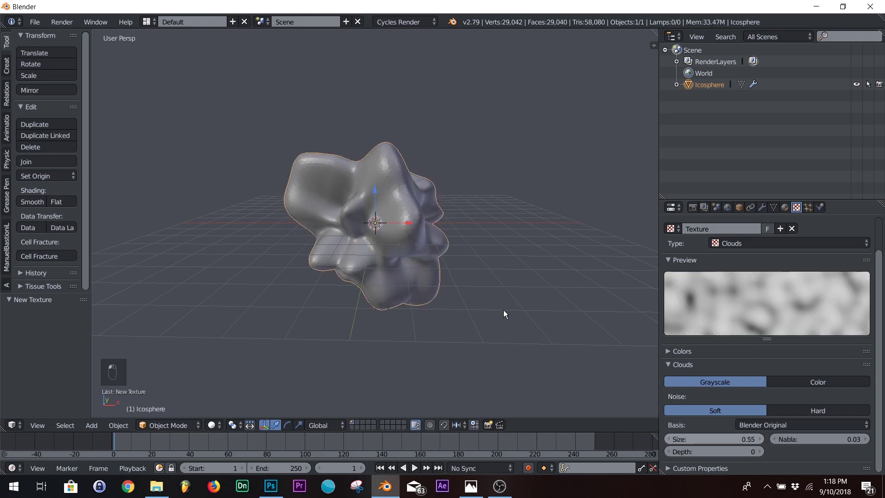
Compare Size 0.45 with 0.55, keep 0.55, and raise Depth to 1.
middle_drag(503, 310, 393, 264)
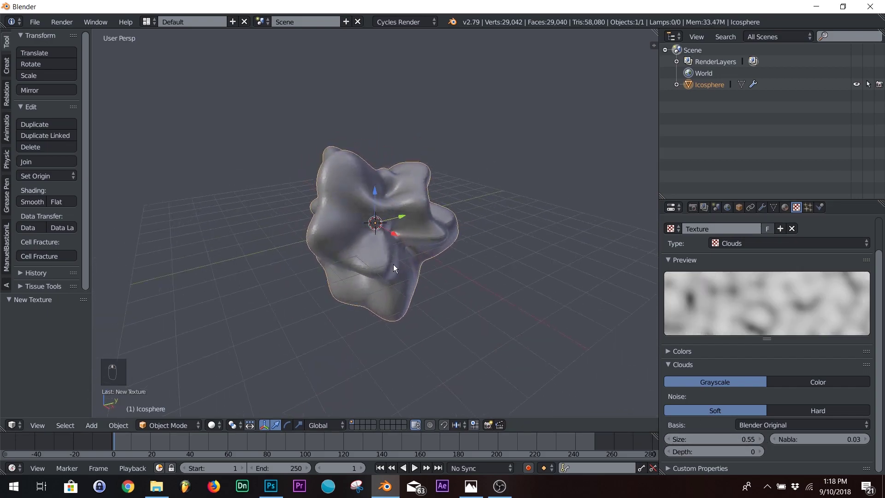
click(670, 438)
middle_drag(377, 293, 341, 264)
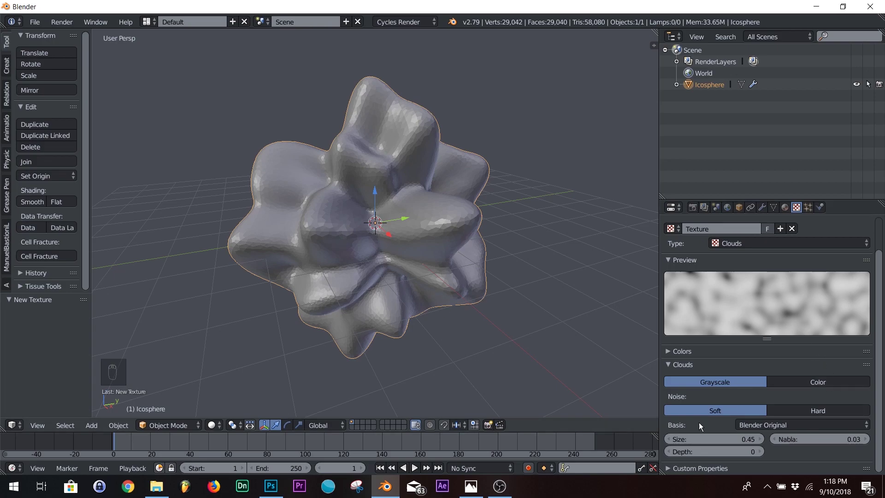
click(759, 438)
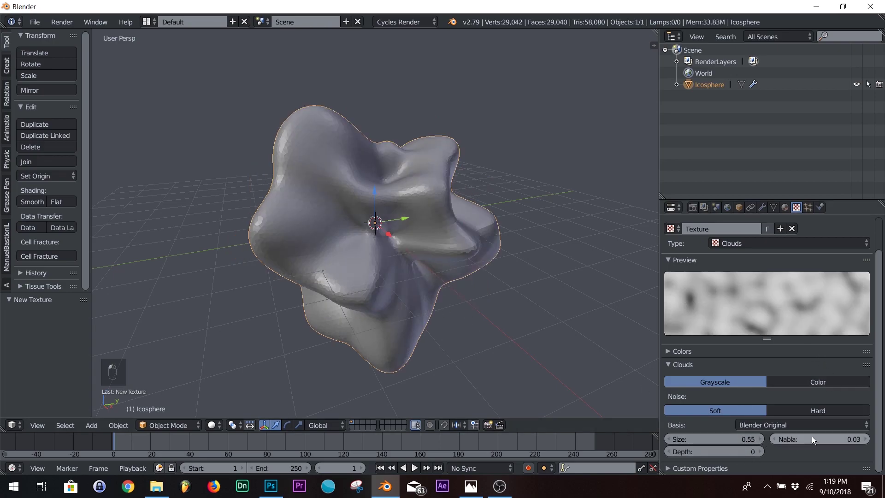
click(760, 451)
middle_drag(461, 267, 398, 278)
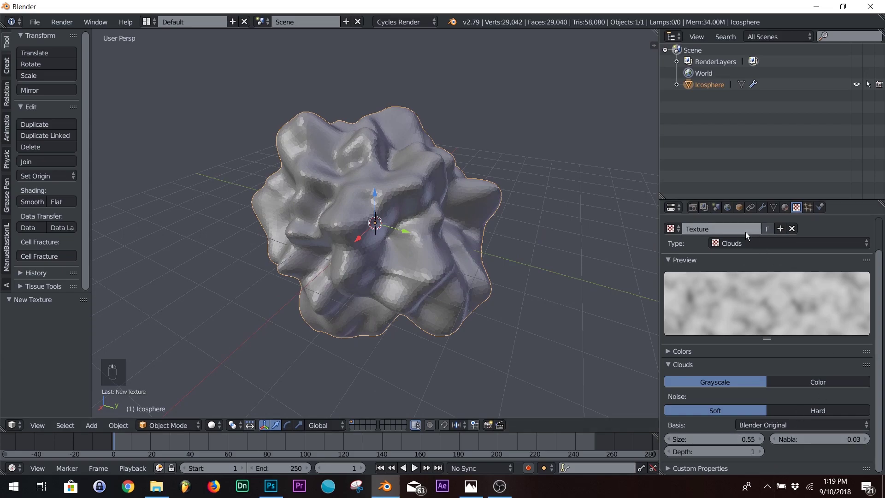
Add a Decimate modifier to the blob and lower its Ratio to 0.2255.
click(763, 208)
scroll(322, 217, up, 3)
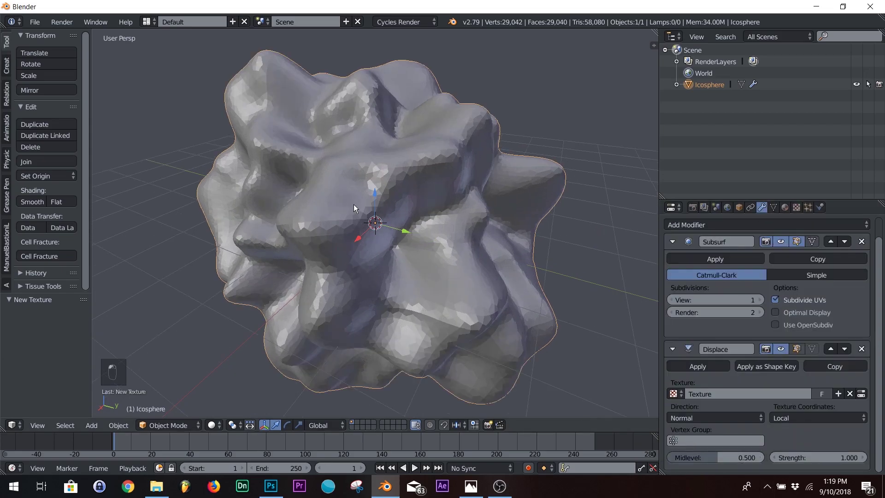
click(692, 220)
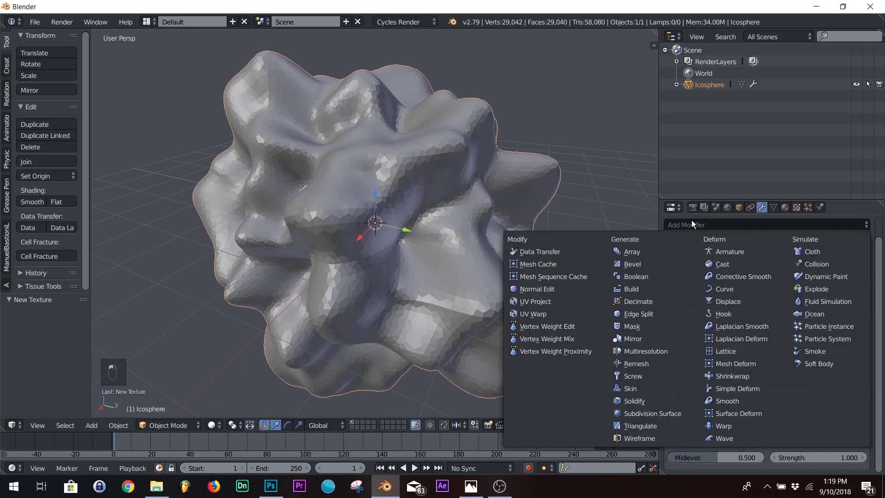
click(657, 300)
scroll(732, 347, down, 5)
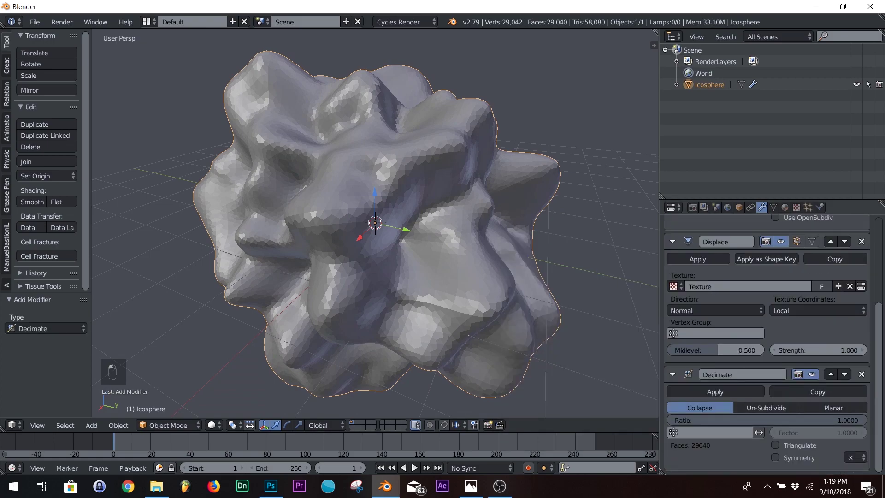
drag(829, 420, 716, 420)
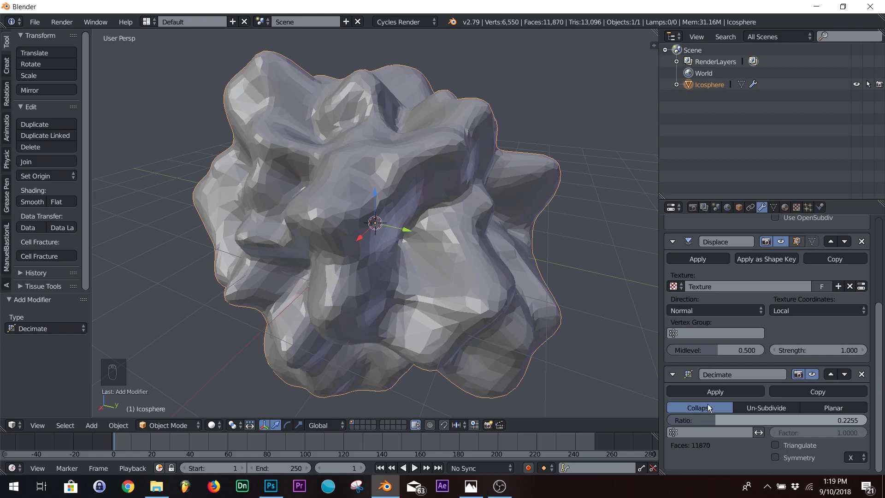
Orbit around the decimated blob and compare it with the reference render in Photos.
middle_drag(323, 211, 270, 196)
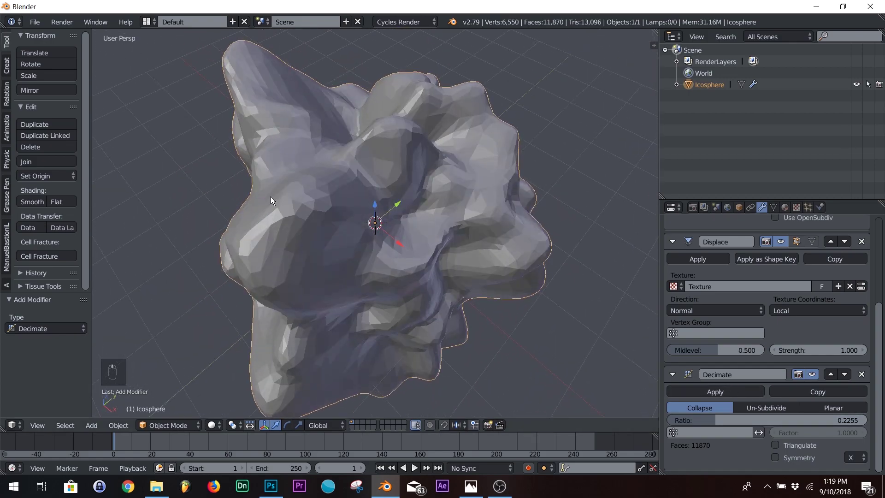
middle_drag(355, 192, 397, 279)
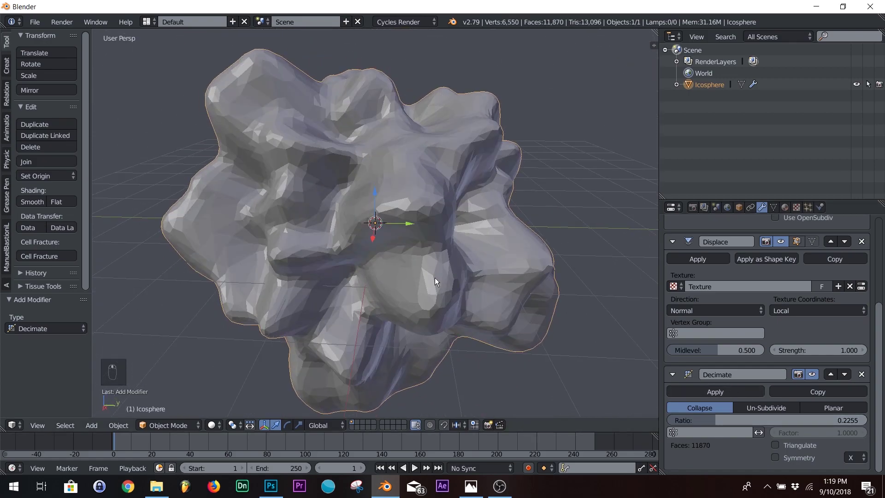
scroll(712, 308, up, 7)
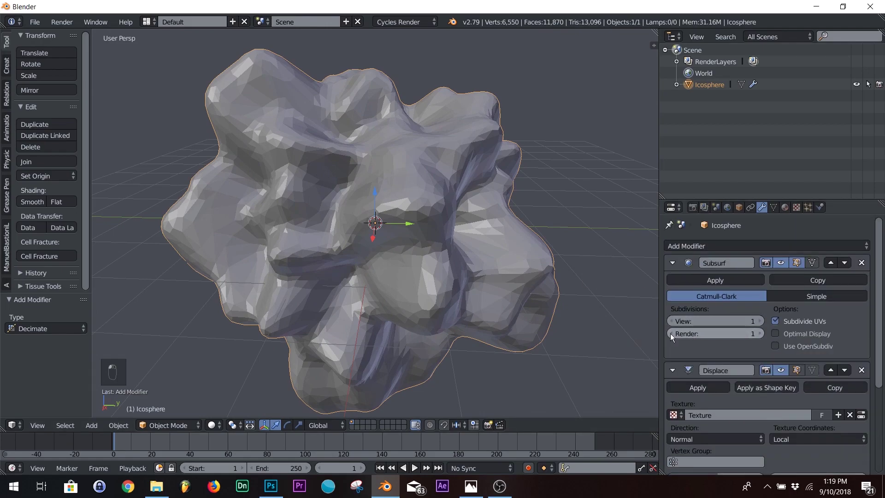
middle_drag(507, 258, 351, 236)
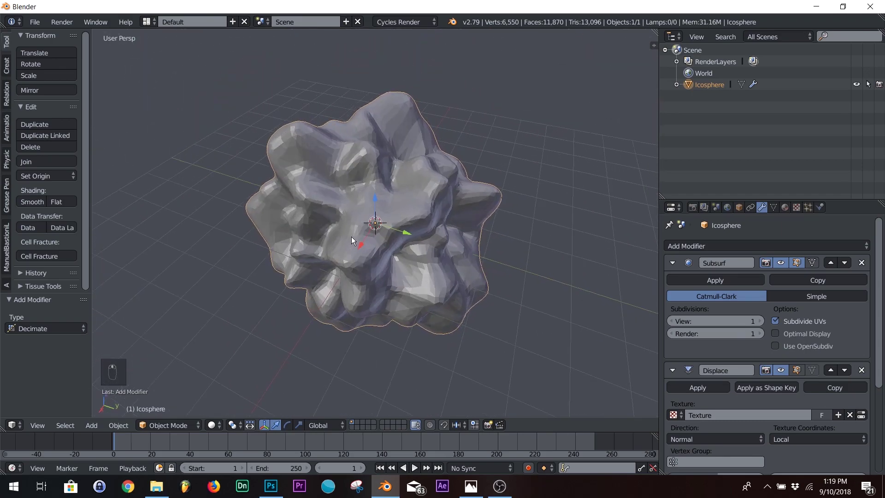
click(476, 494)
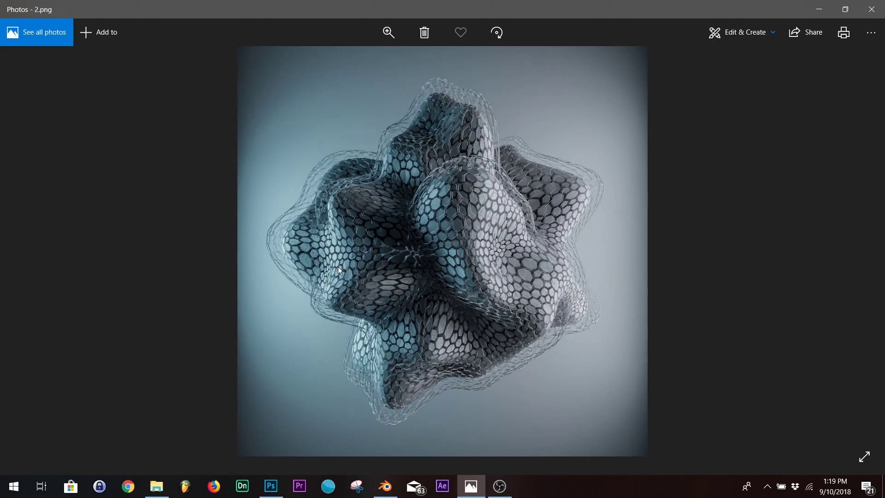
click(814, 12)
scroll(411, 253, up, 5)
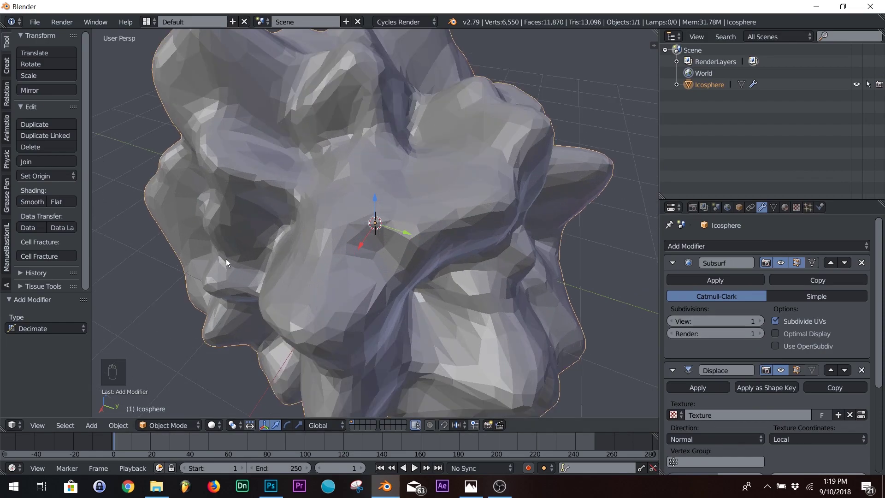
click(748, 247)
click(663, 286)
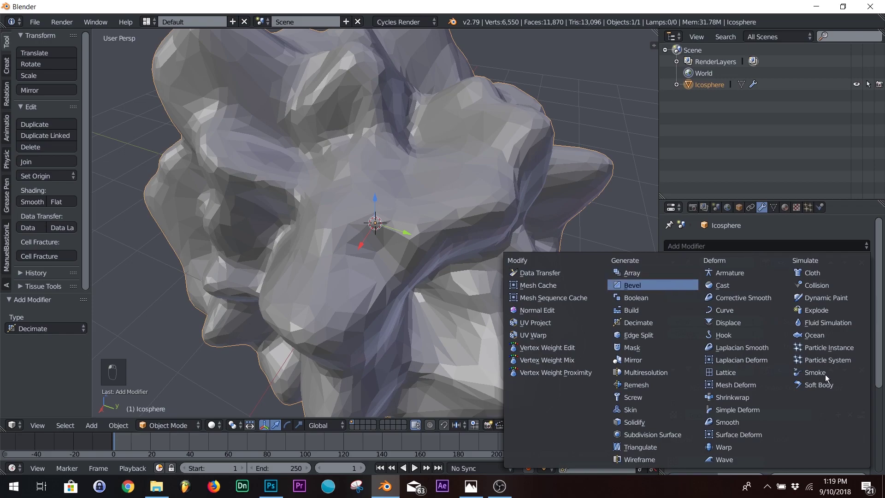
scroll(805, 355, down, 5)
scroll(805, 355, down, 5)
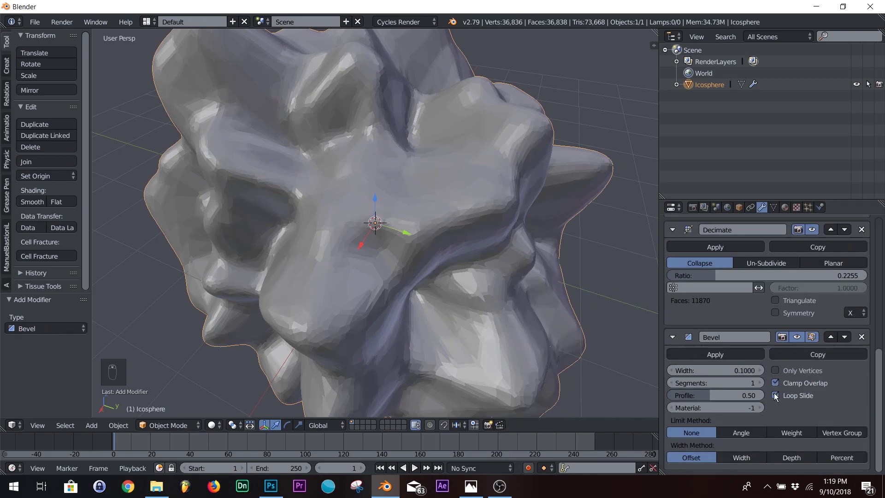
click(776, 371)
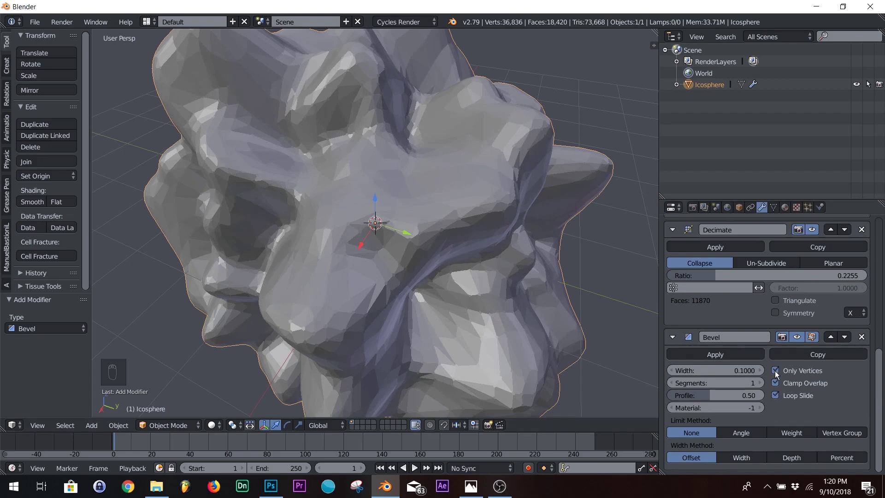
click(775, 371)
click(775, 370)
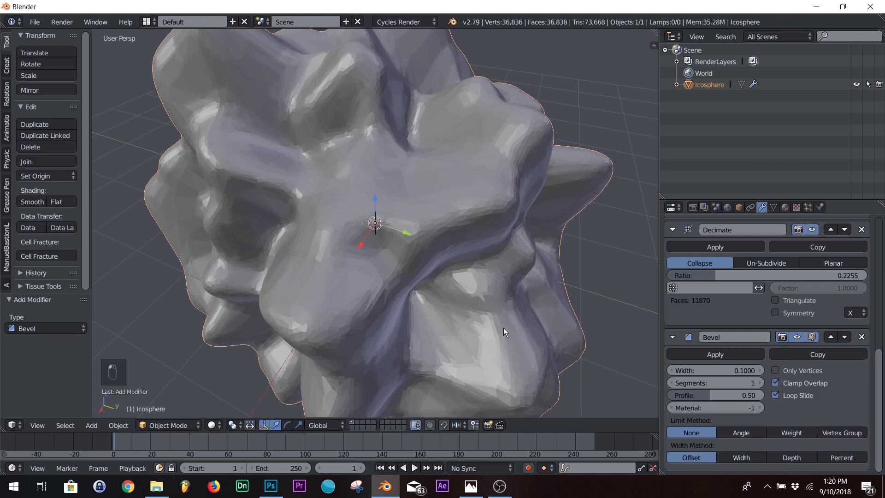
scroll(453, 288, up, 5)
scroll(429, 242, down, 3)
mouse_move(429, 242)
middle_down()
mouse_move(409, 218)
mouse_move(440, 237)
middle_up()
scroll(441, 237, down, 5)
middle_drag(343, 225, 342, 294)
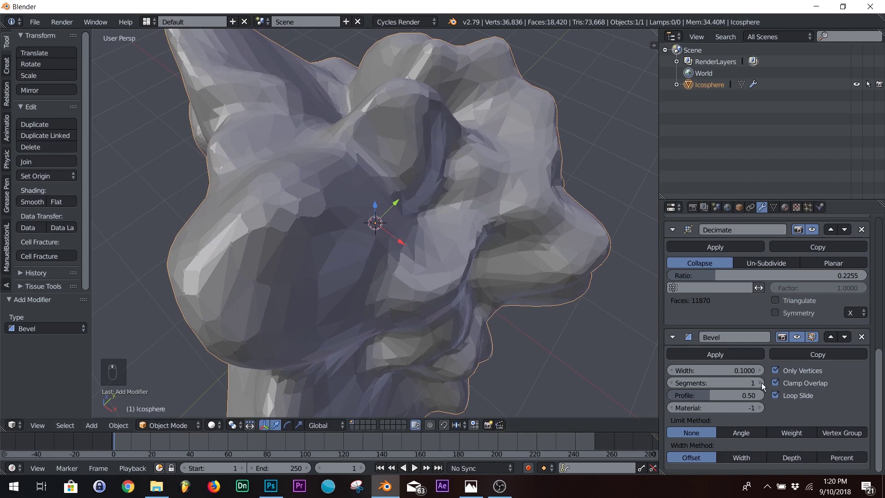
scroll(272, 235, up, 3)
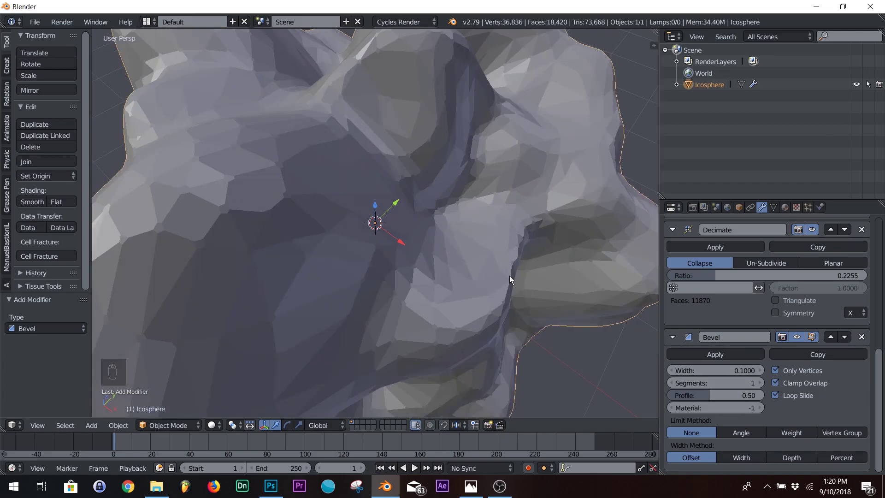
scroll(499, 270, down, 4)
middle_drag(508, 249, 400, 236)
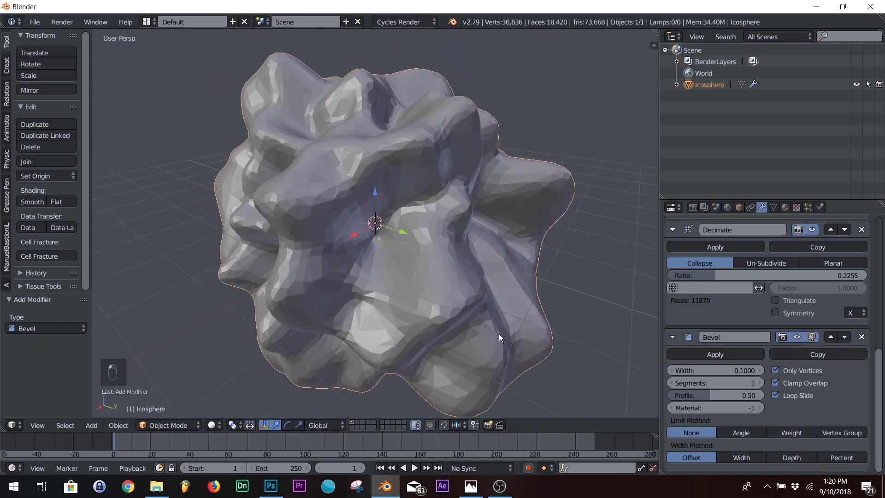
click(861, 338)
scroll(808, 369, up, 10)
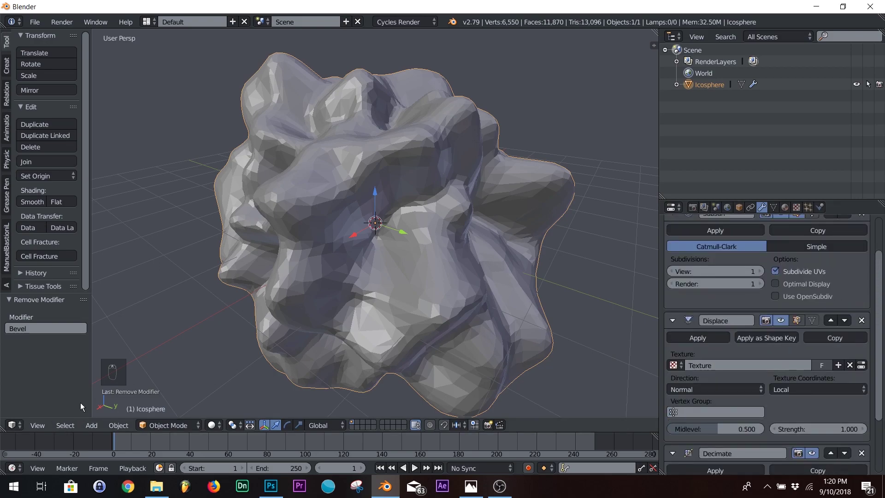
click(35, 22)
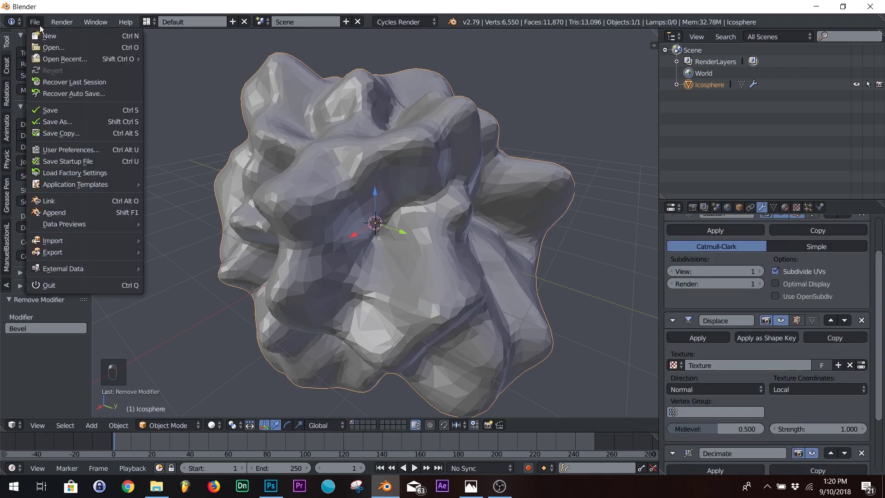
click(115, 154)
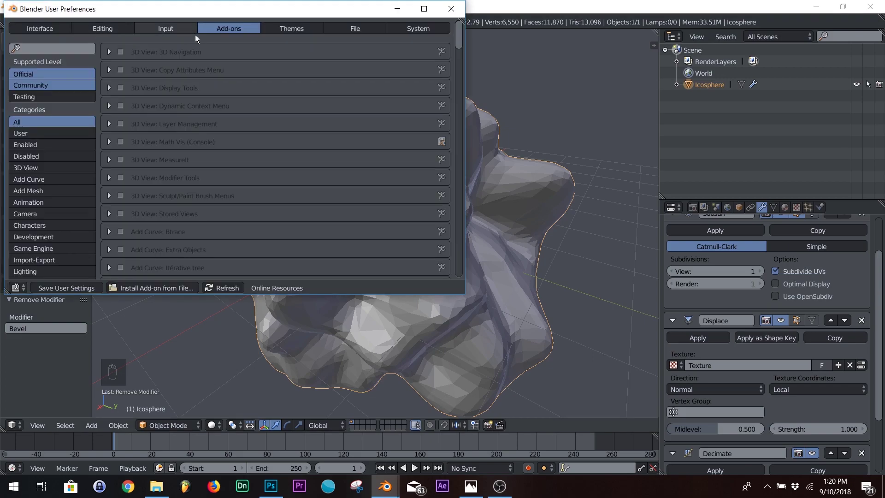
click(59, 47)
text(t)
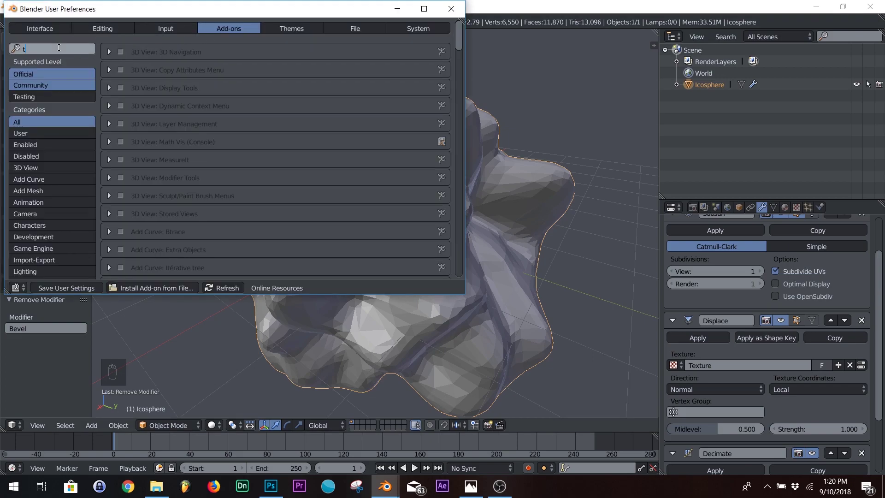
text(is)
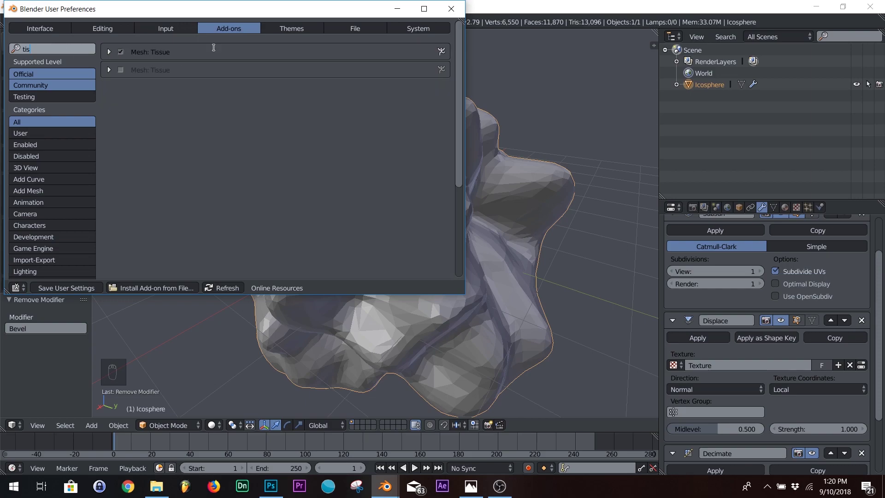
click(451, 9)
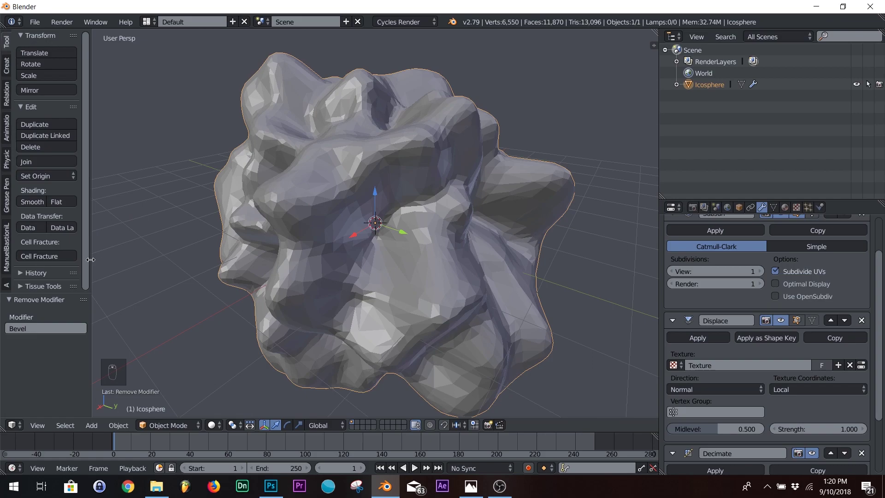
Restore the tool shelf, expand Tissue Tools and run Dual Mesh on the blob.
drag(90, 260, 27, 258)
click(4, 46)
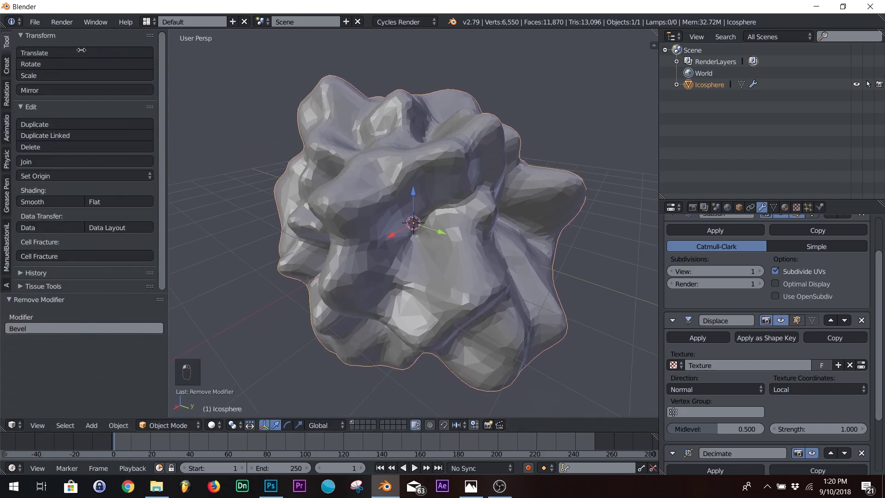
click(60, 286)
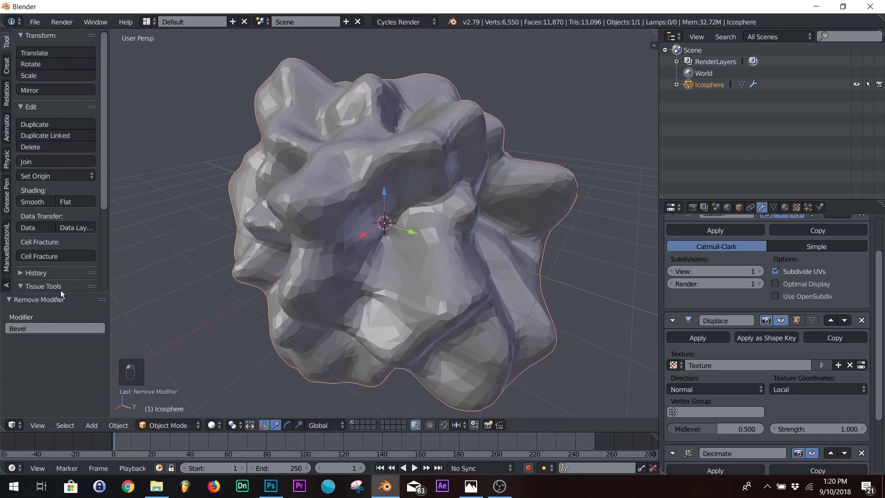
scroll(60, 290, down, 5)
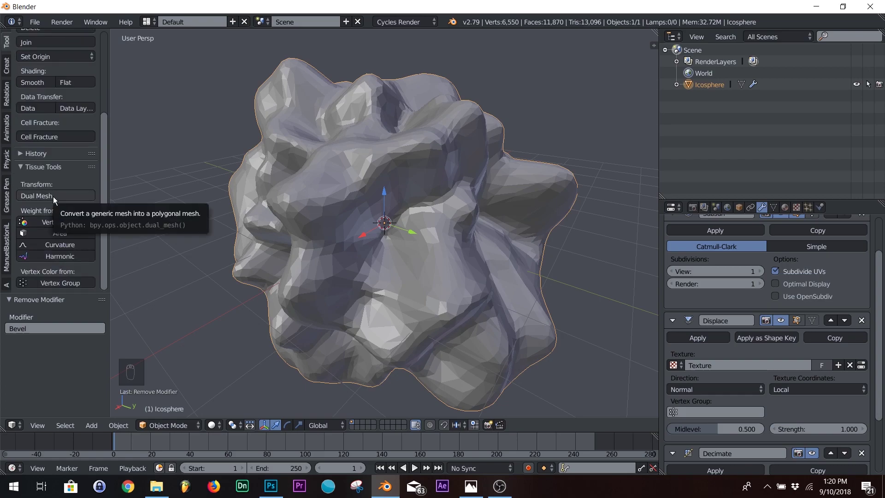
scroll(761, 311, up, 3)
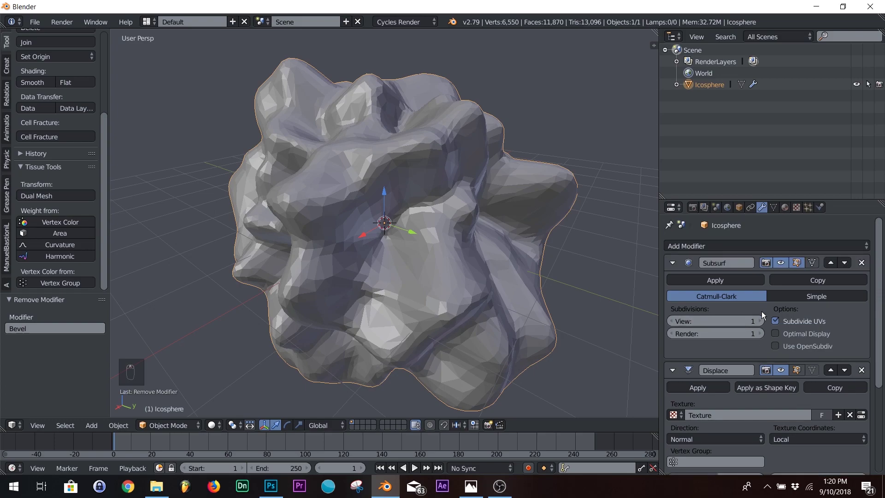
scroll(768, 311, down, 7)
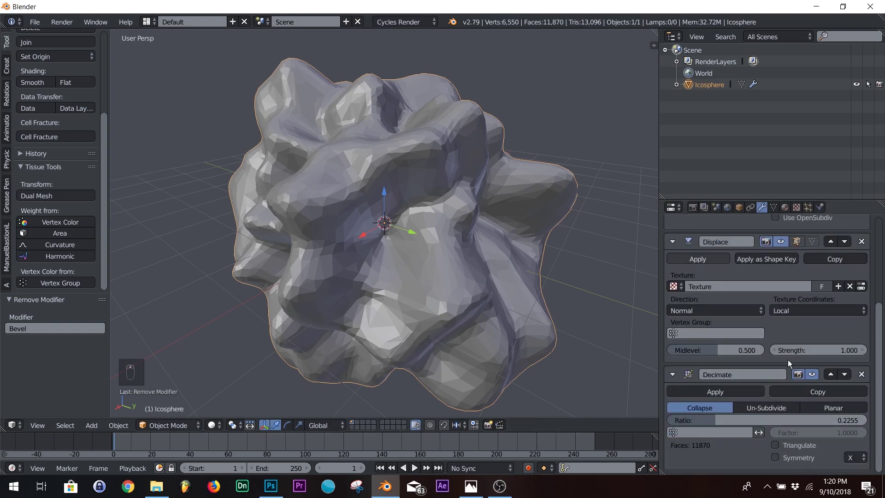
scroll(789, 328, up, 7)
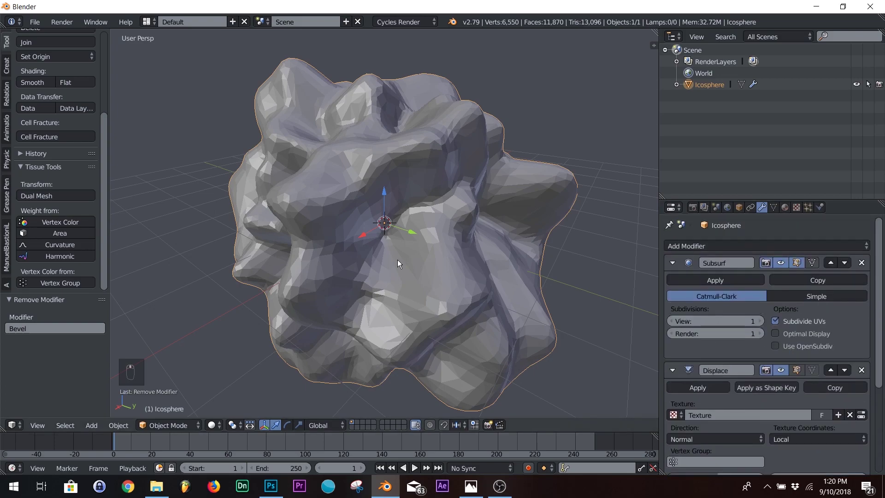
click(39, 197)
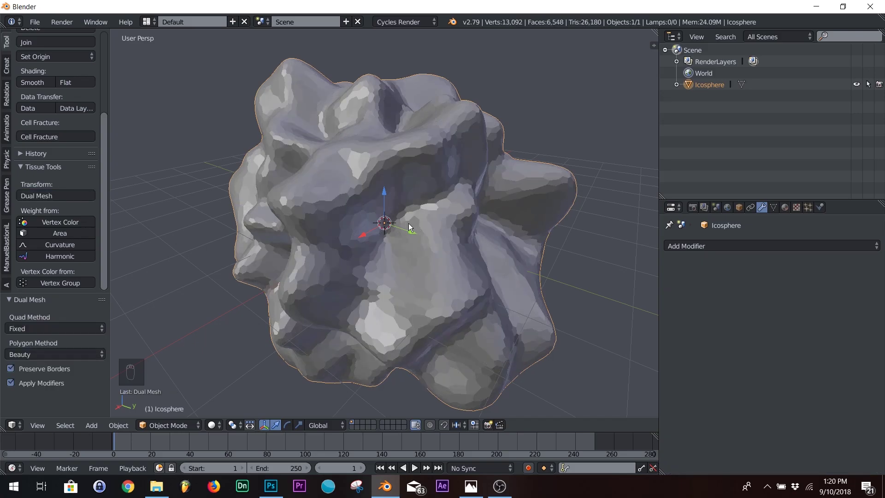
Inspect the dual mesh's polygonal cells in Edit Mode, then frame the whole Icosphere in Object Mode.
scroll(415, 235, up, 6)
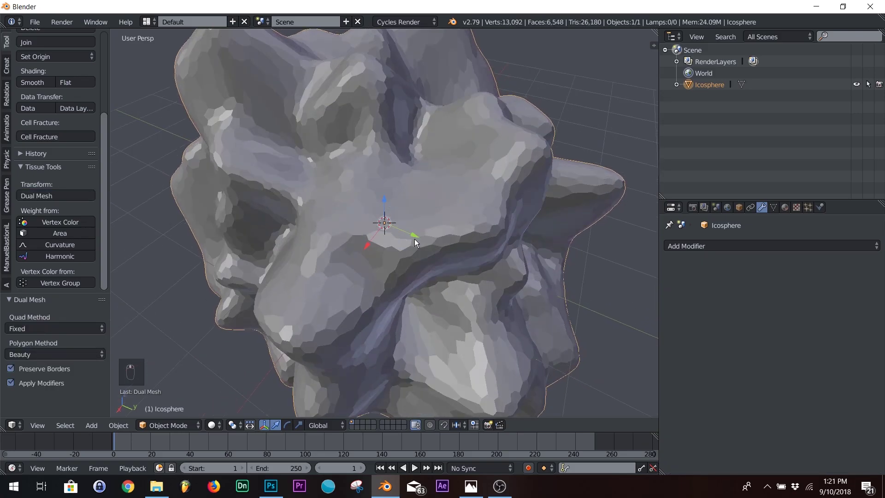
key(Tab)
key(Tab)
key(Tab)
key(Tab)
middle_drag(415, 239, 438, 209)
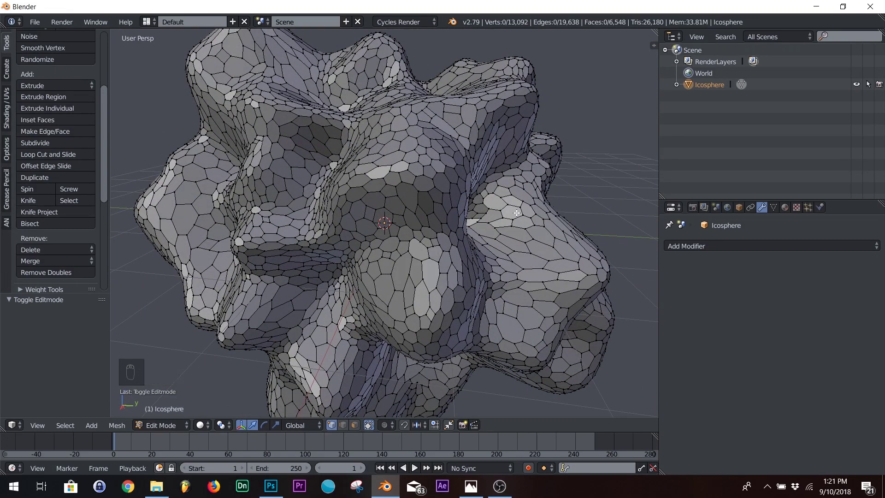
key(Tab)
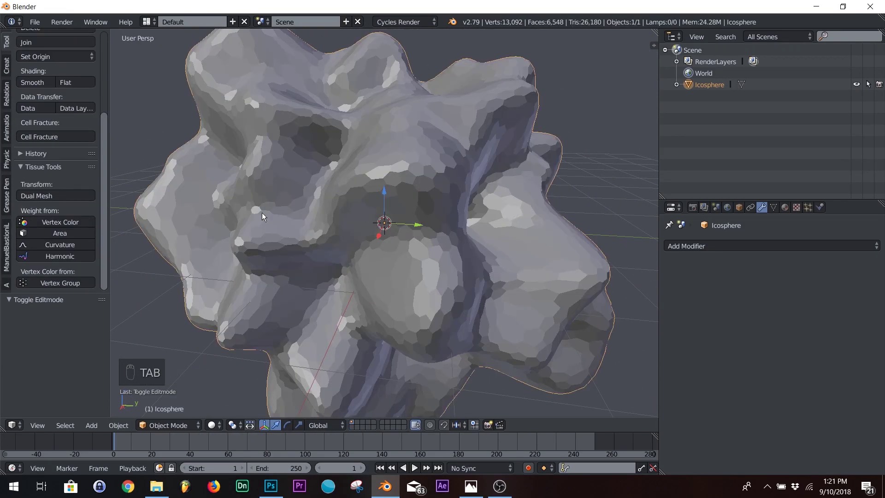
click(49, 167)
middle_drag(414, 184, 417, 220)
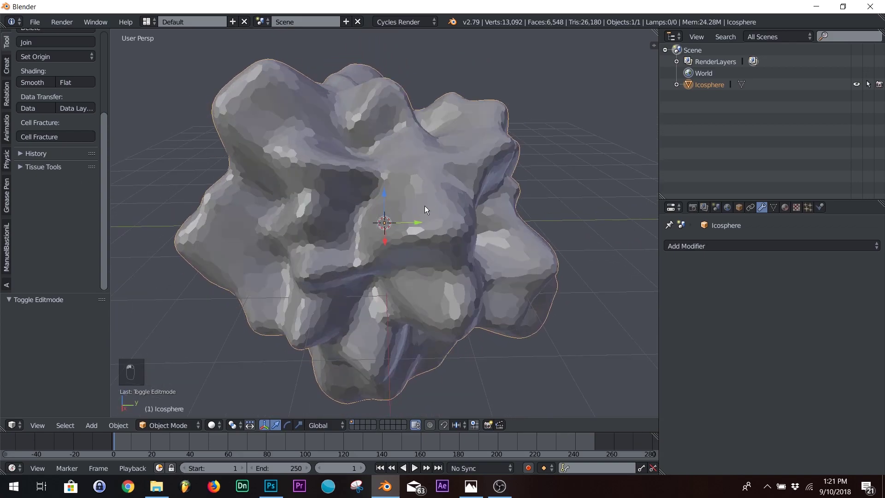
Select the whole Icosphere mesh and run Edge Split, found by searching 'edg'.
key(Tab)
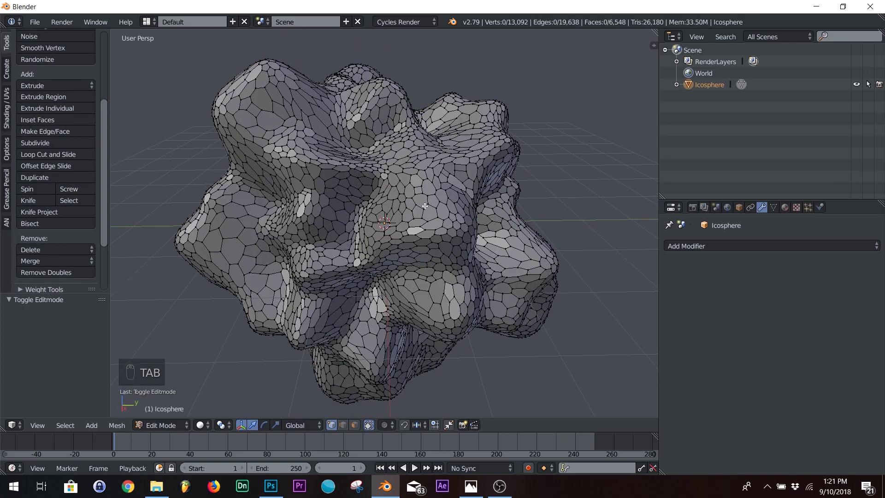
key(a)
key(a)
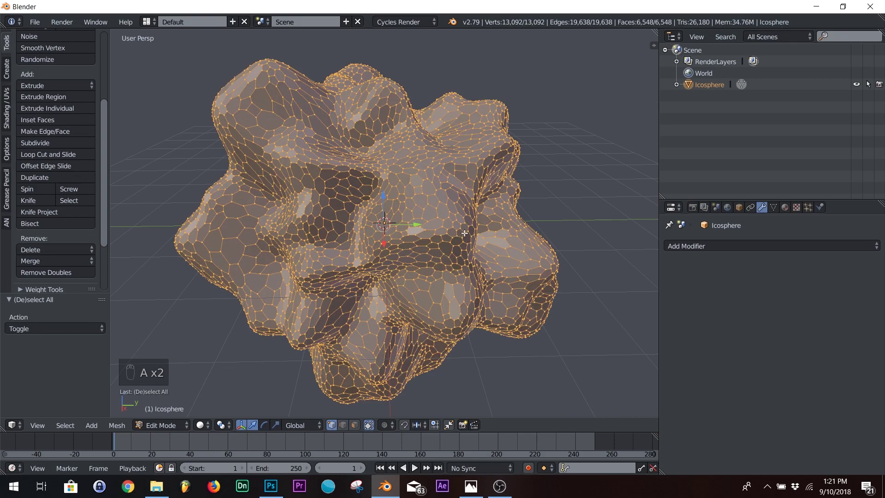
key(space)
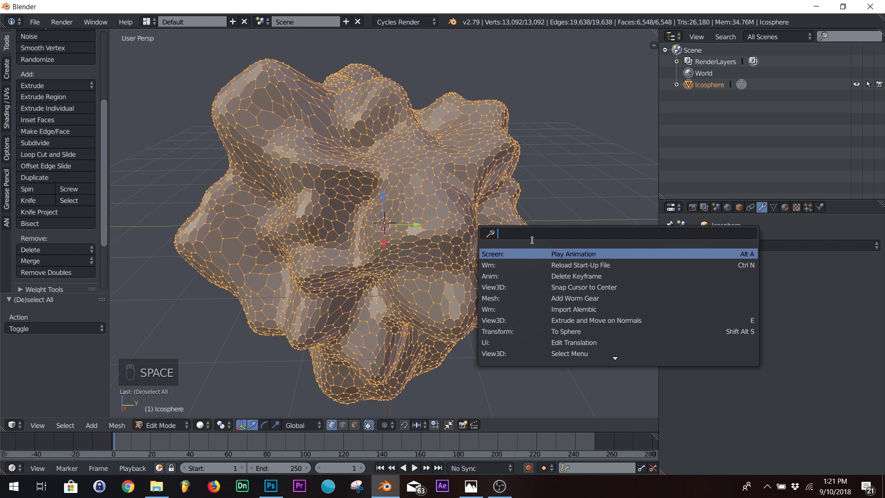
text(edge)
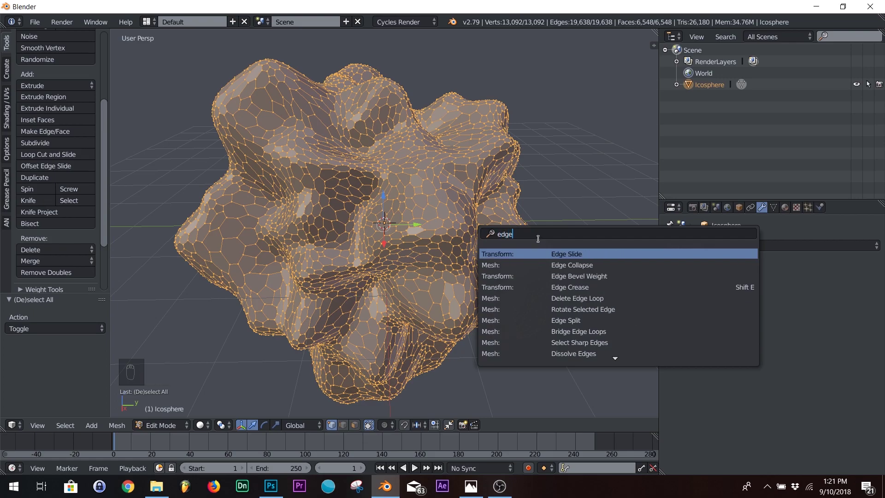
click(570, 321)
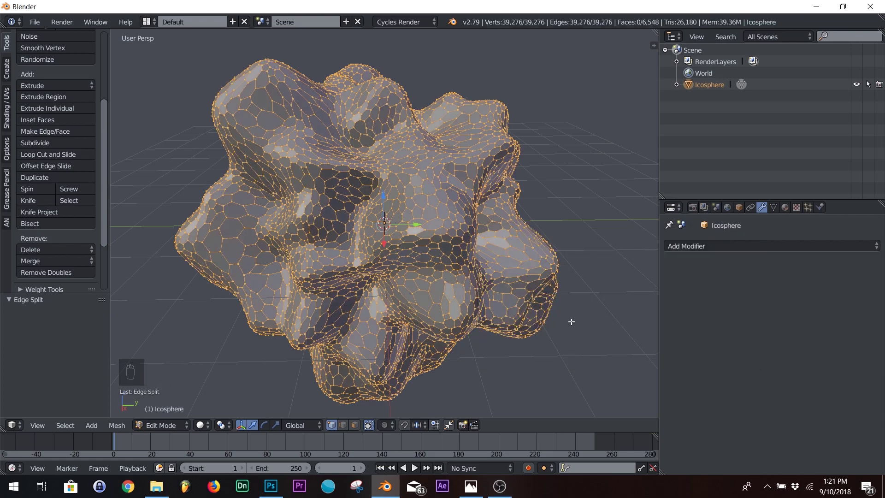
key(Tab)
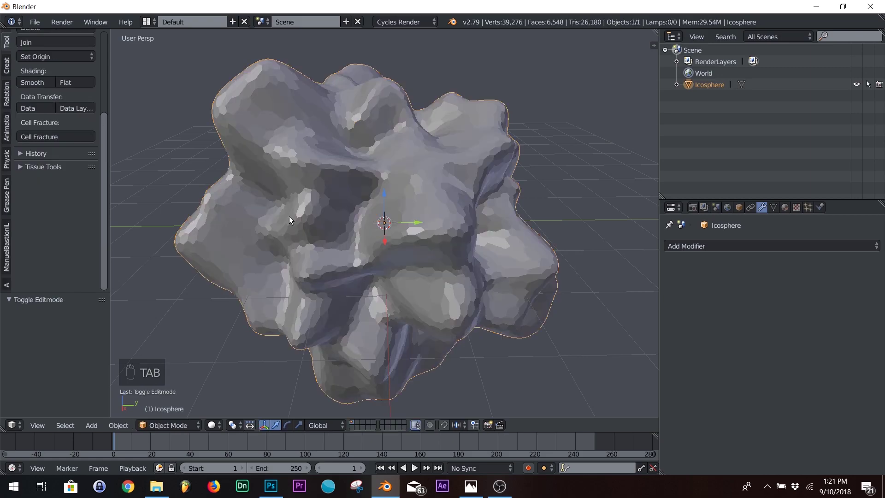
Add a Smooth modifier to the Icosphere and raise its Factor to 0.840.
click(742, 246)
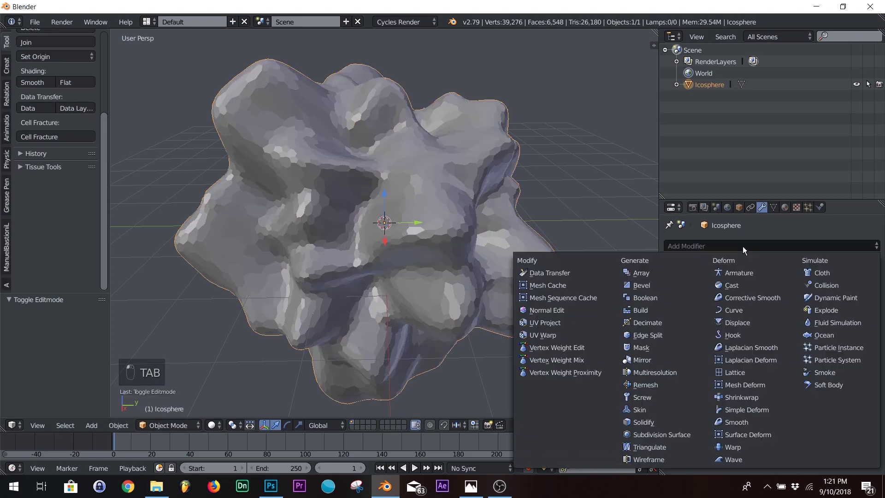
click(749, 422)
scroll(416, 255, up, 8)
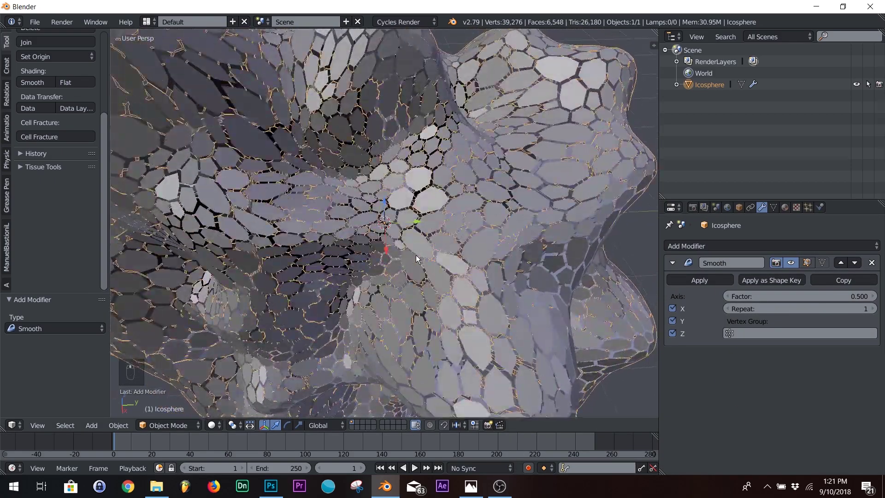
scroll(418, 272, down, 6)
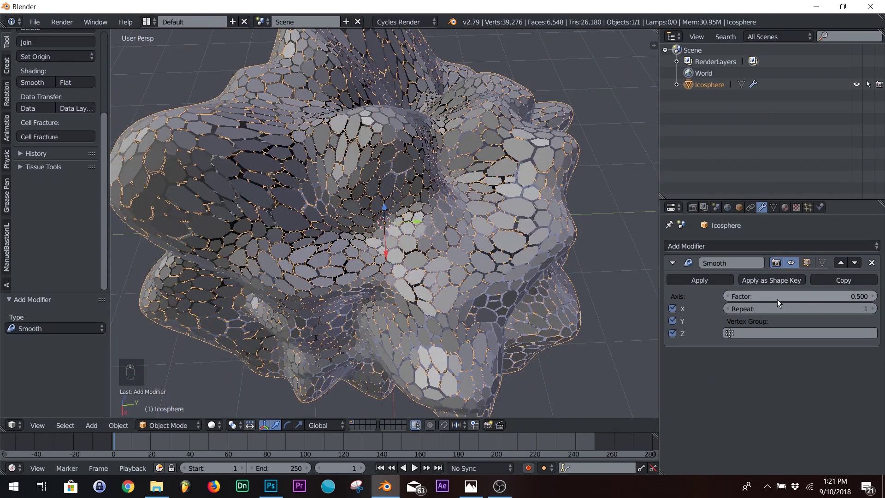
mouse_move(815, 300)
mouse_down()
mouse_move(874, 300)
mouse_move(809, 300)
mouse_move(823, 300)
mouse_up()
middle_drag(445, 223, 465, 216)
Add a Solidify modifier with Thickness 0.1190 and orbit to inspect the thickened cells.
click(726, 247)
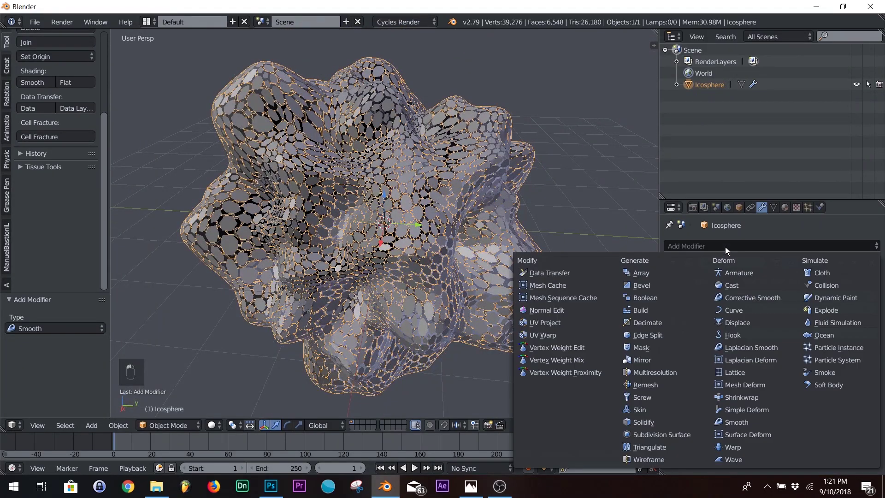
click(664, 422)
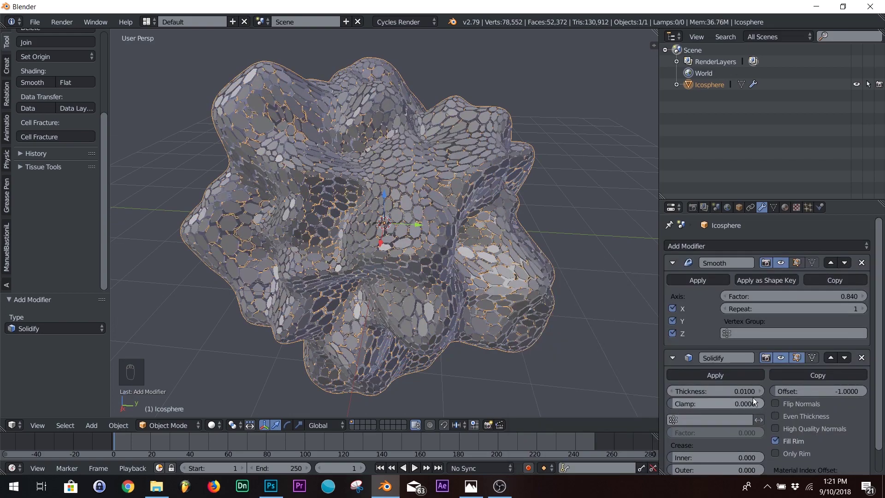
drag(729, 392, 754, 392)
middle_drag(453, 300, 443, 278)
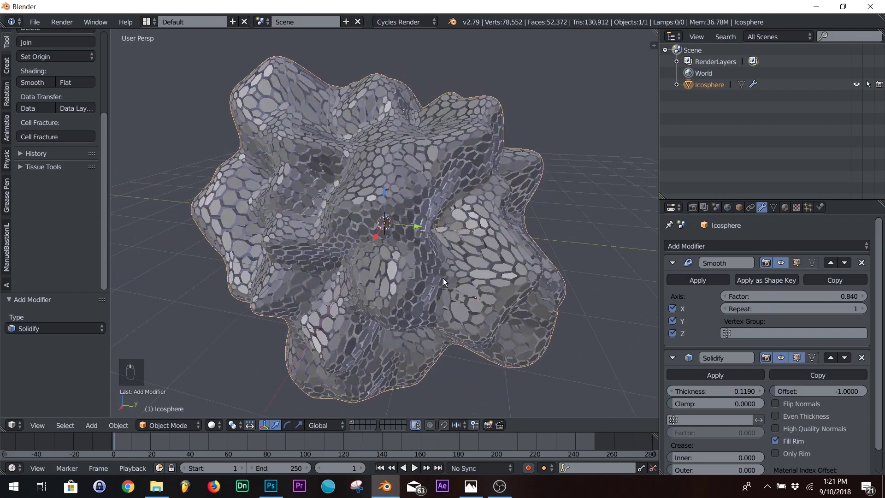
scroll(408, 256, up, 4)
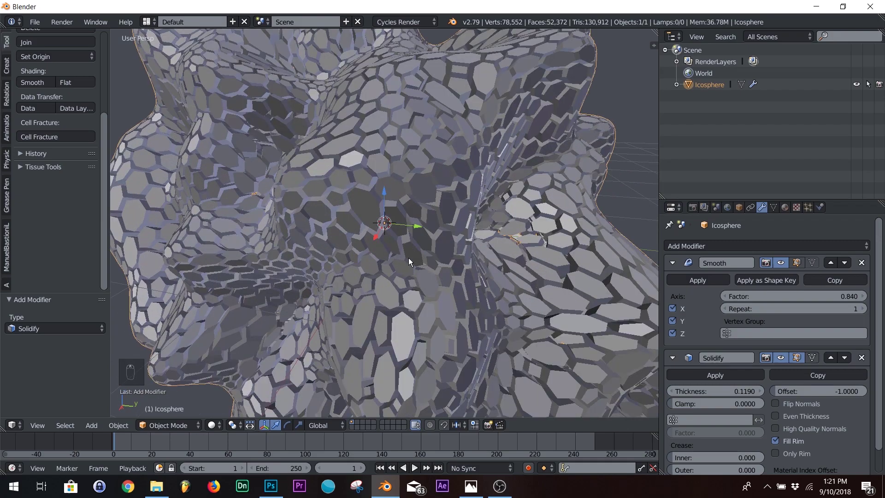
Enable viewport Ambient Occlusion in the view settings panel, then hide the panel.
click(650, 45)
scroll(493, 315, down, 5)
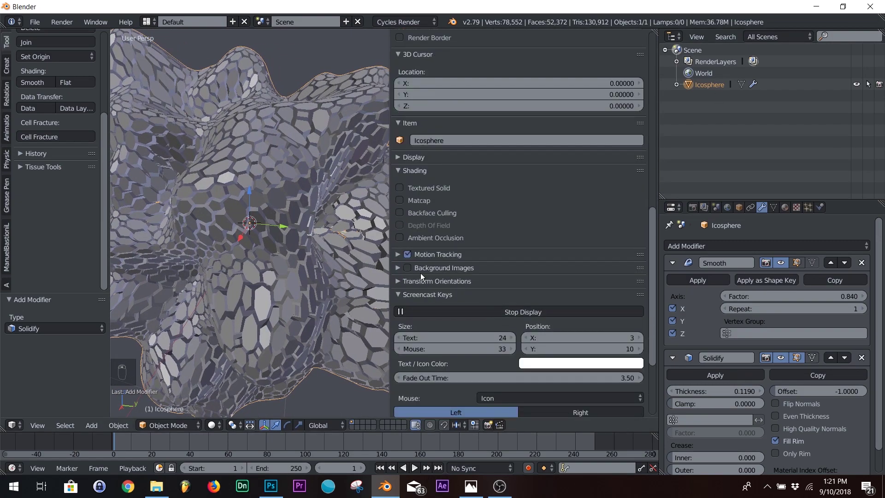
click(400, 237)
click(400, 238)
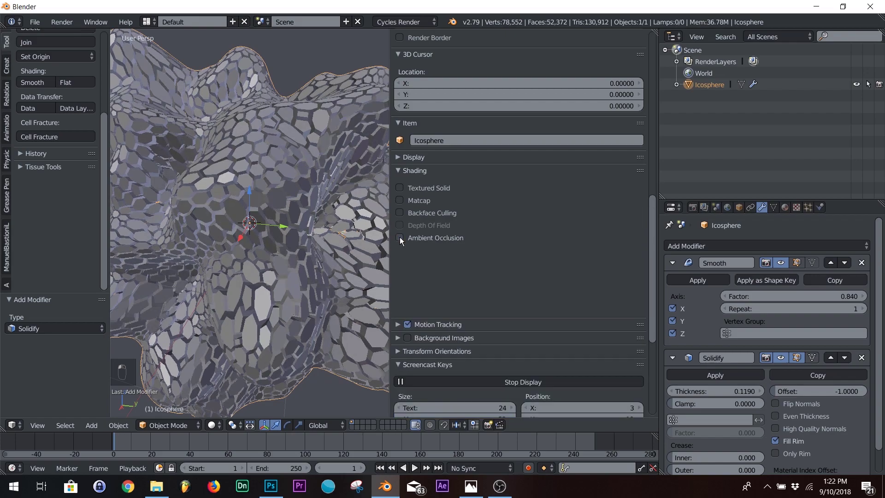
click(400, 238)
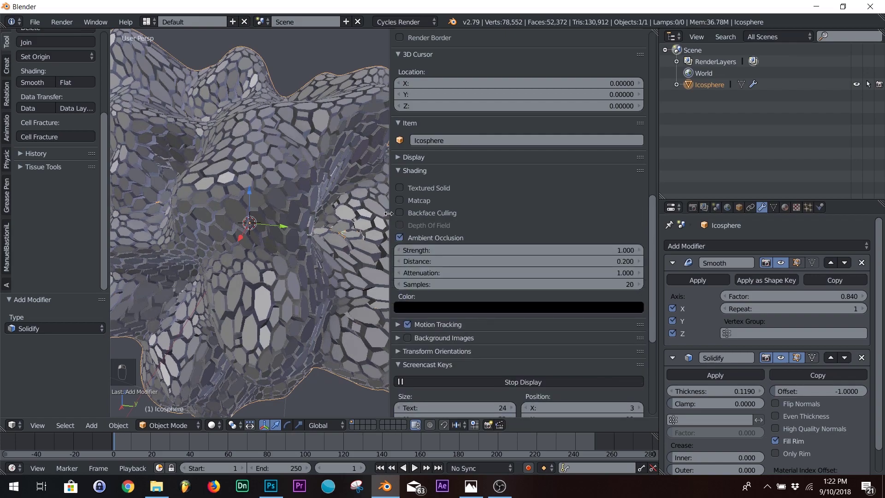
key(n)
Orbit around the shaded blob and compare it with the reference render.
scroll(392, 210, down, 8)
scroll(369, 201, up, 9)
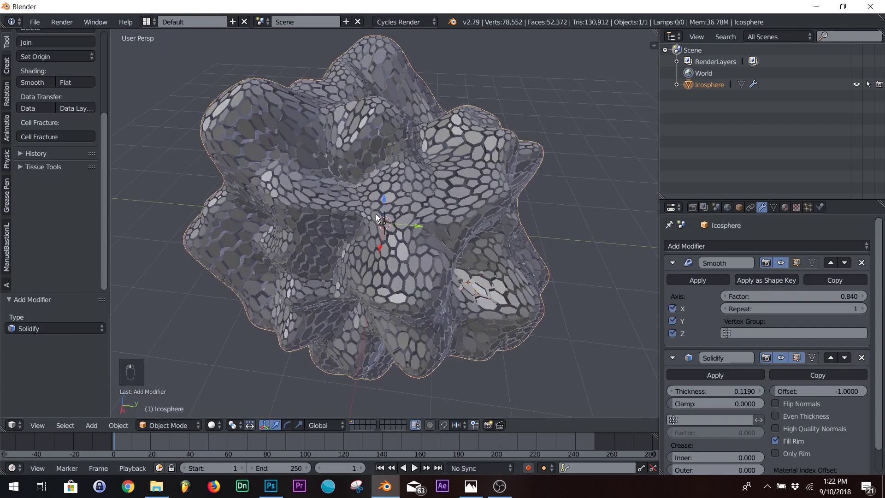
scroll(424, 198, down, 6)
middle_drag(384, 213, 360, 172)
scroll(360, 172, down, 2)
middle_drag(336, 214, 368, 240)
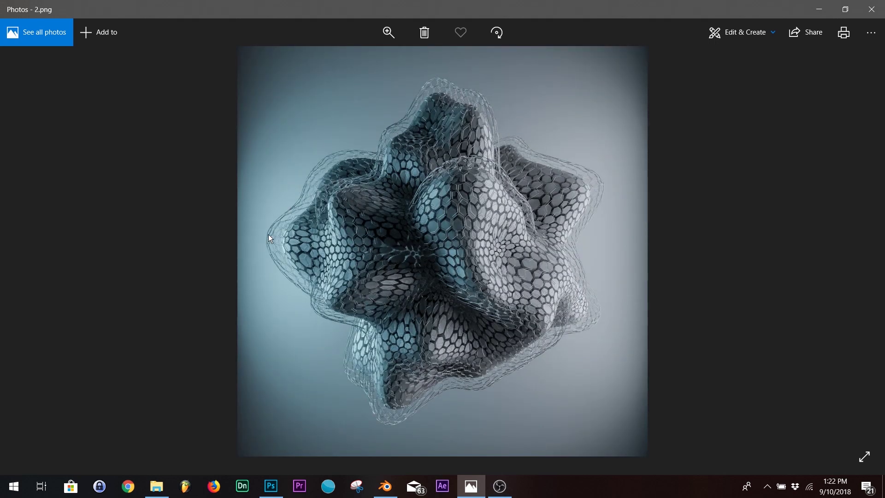
click(822, 15)
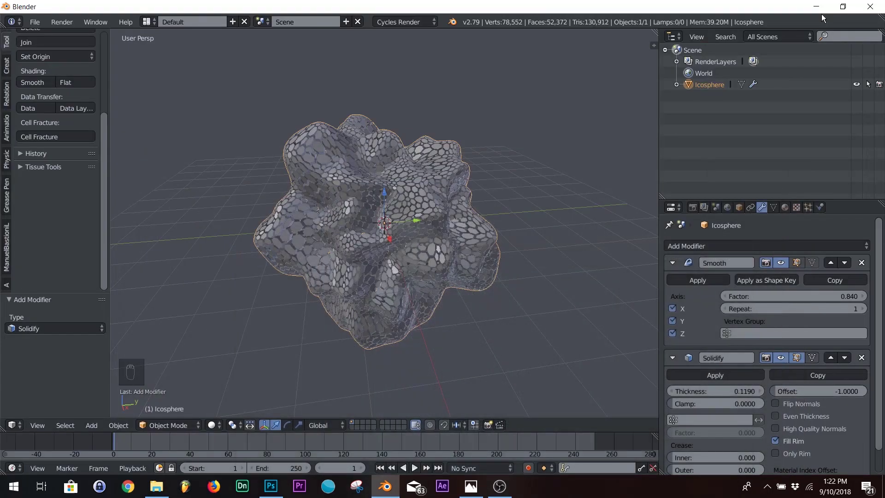
Duplicate the Icosphere in place and scale the copy up to 1.056.
key(shift+d)
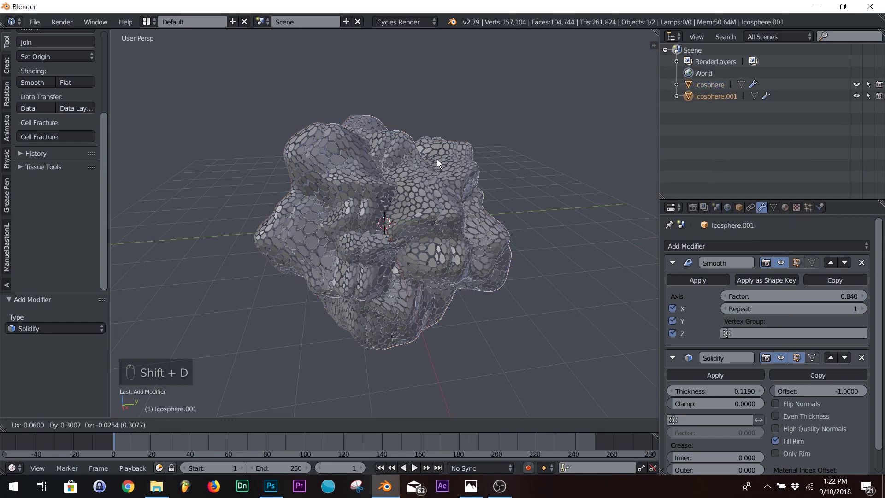
right_click(440, 159)
key(s)
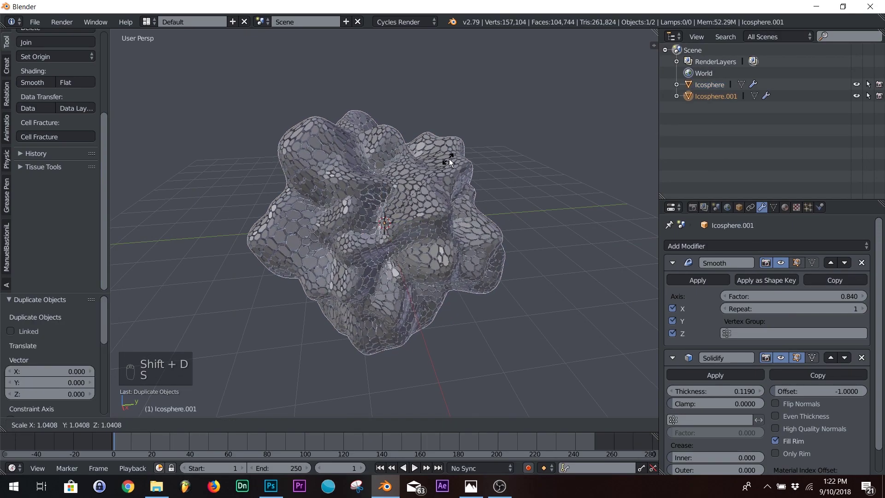
click(450, 159)
Replace the copy's Solidify modifier with a Wireframe modifier of Thickness 0.0015.
scroll(747, 278, down, 2)
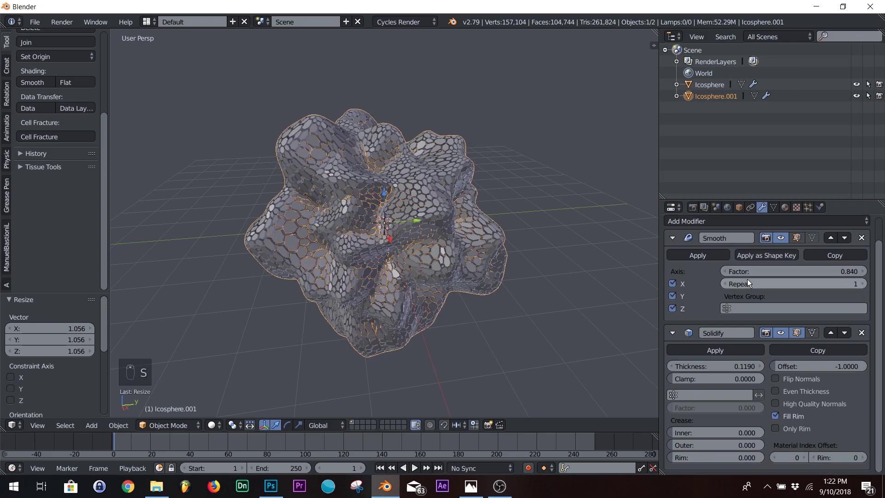
click(861, 333)
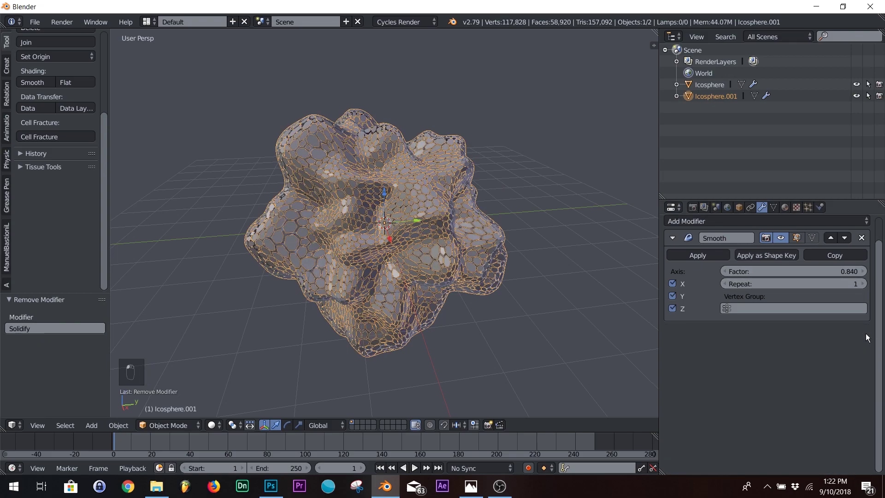
click(726, 221)
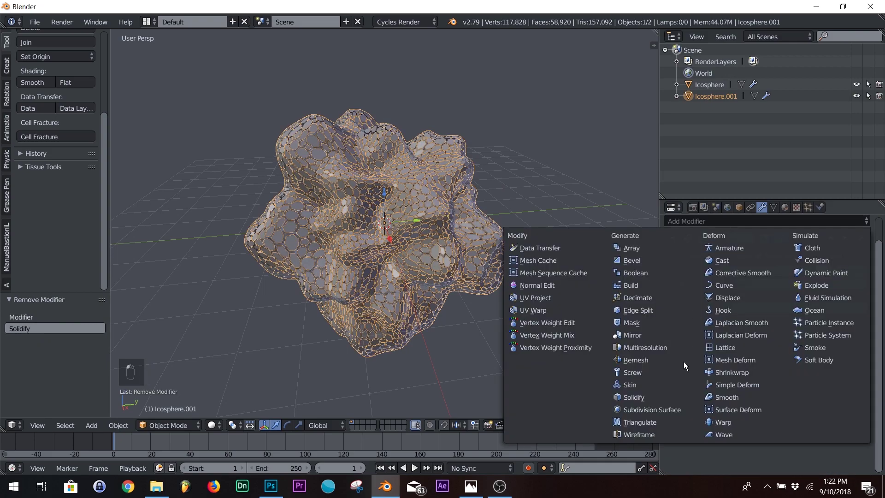
click(654, 431)
scroll(501, 225, up, 5)
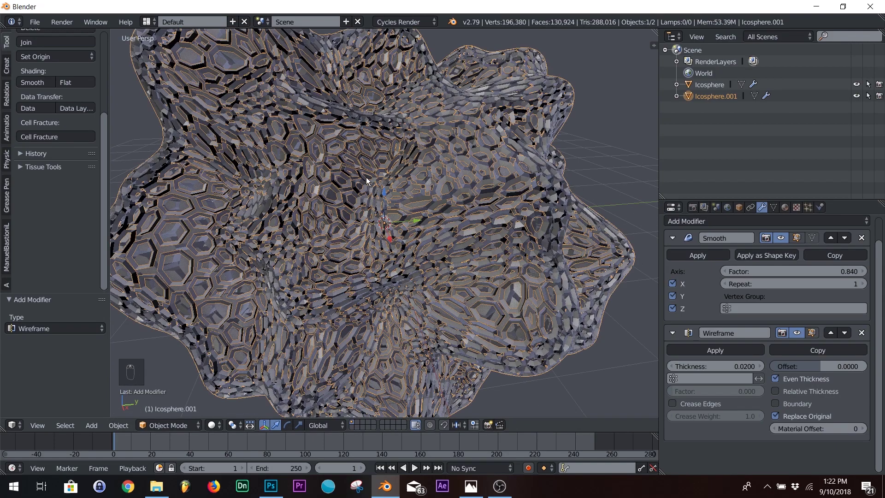
drag(756, 366, 726, 366)
scroll(706, 352, up, 2)
scroll(359, 201, up, 6)
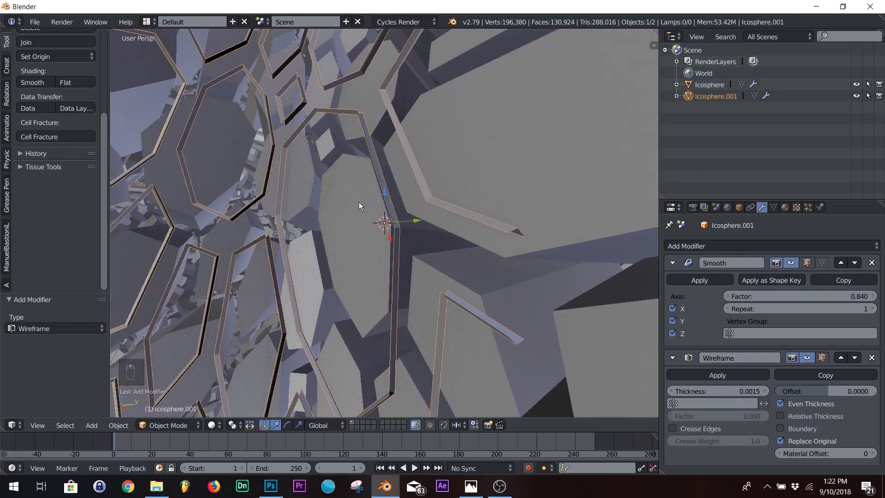
scroll(413, 175, down, 8)
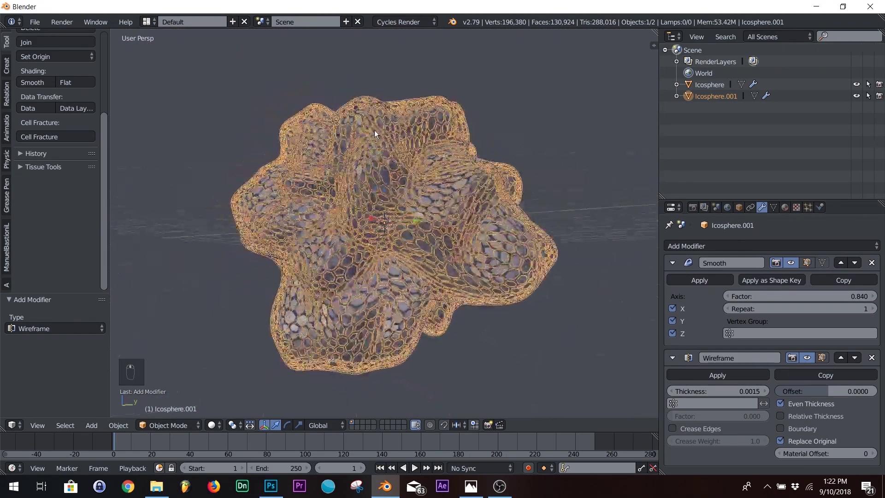
Enlarge the wire shell slightly to 1.007 so it wraps the cells.
middle_drag(374, 130, 394, 158)
key(s)
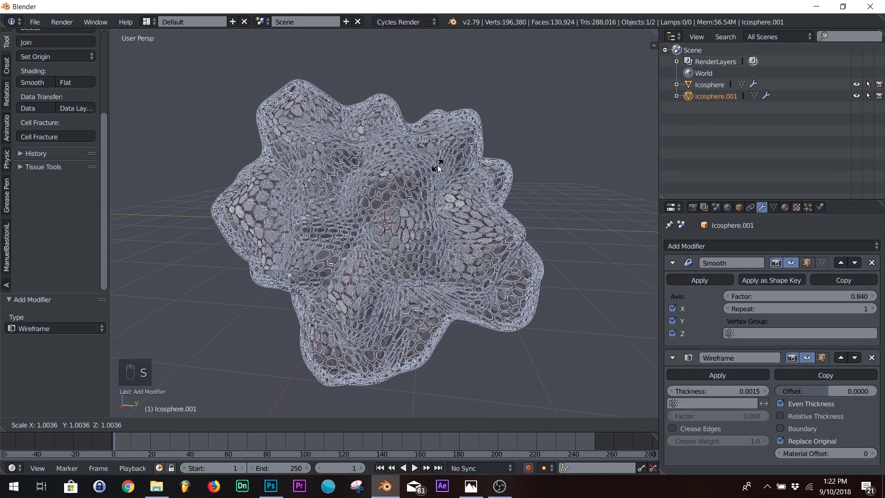
click(438, 165)
key(shift+a)
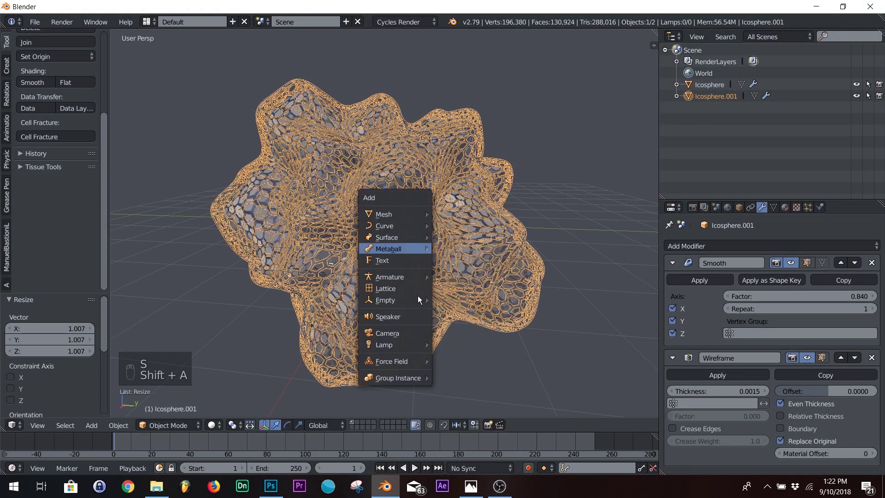
mouse_move(401, 345)
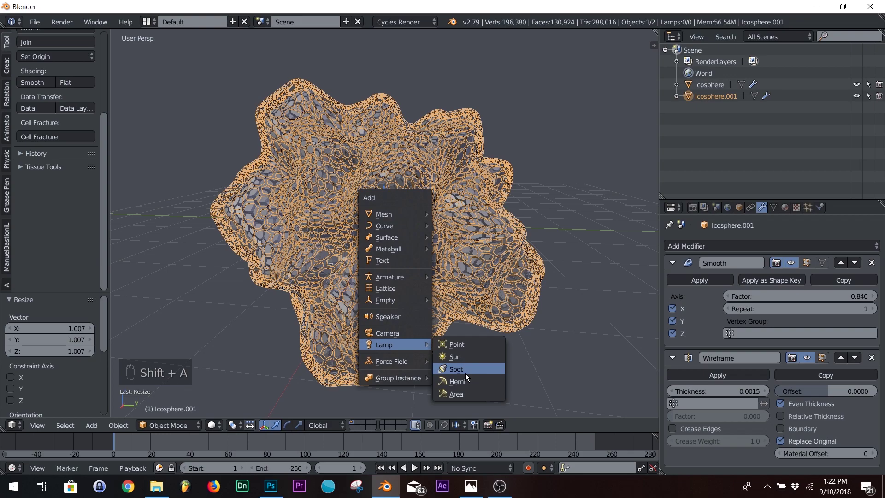
click(456, 357)
key(g)
key(y)
click(323, 227)
key(r)
key(r)
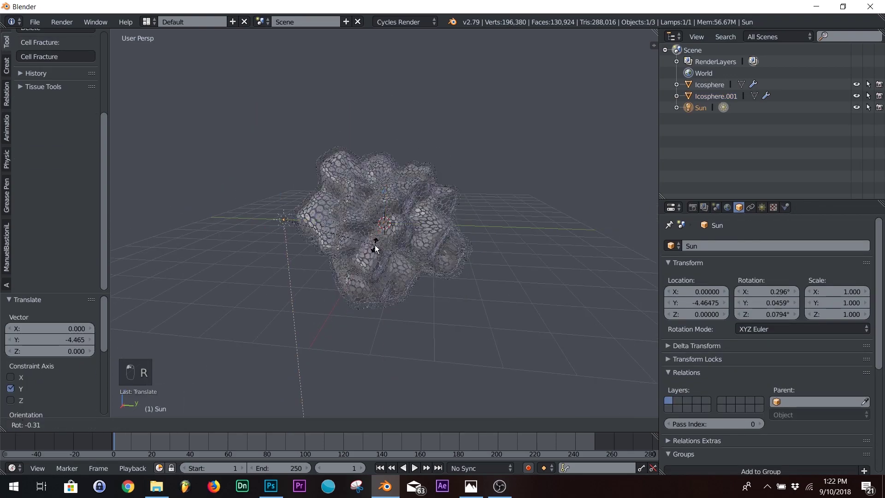
click(407, 304)
scroll(437, 266, up, 5)
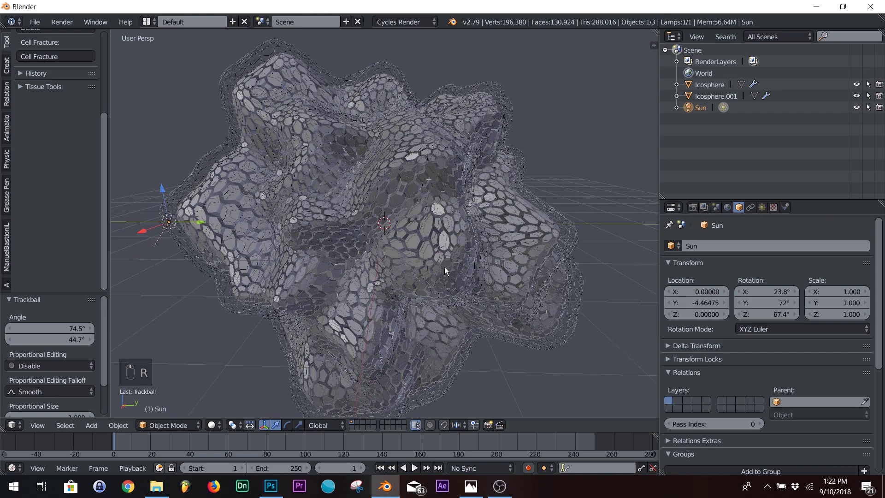
key(shift+z)
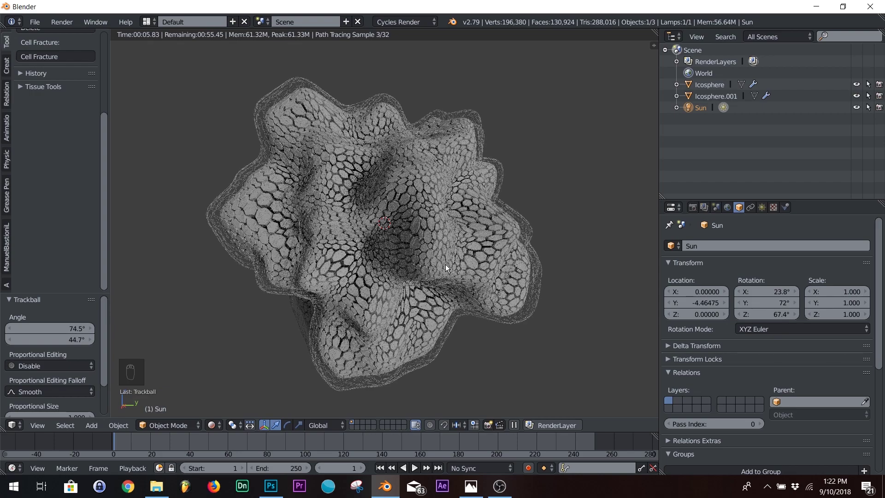
key(shift+z)
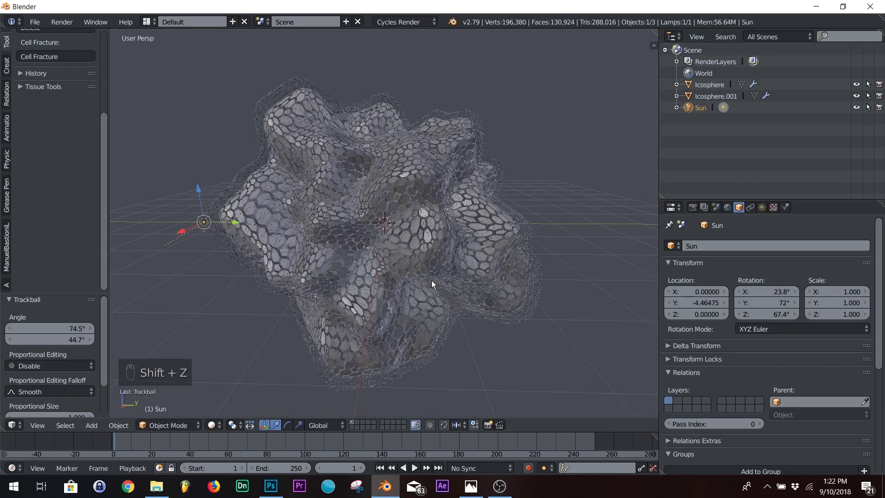
Delete the sun lamp and give Icosphere a new Principled BSDF material with Metallic 1.000.
key(Delete)
click(227, 270)
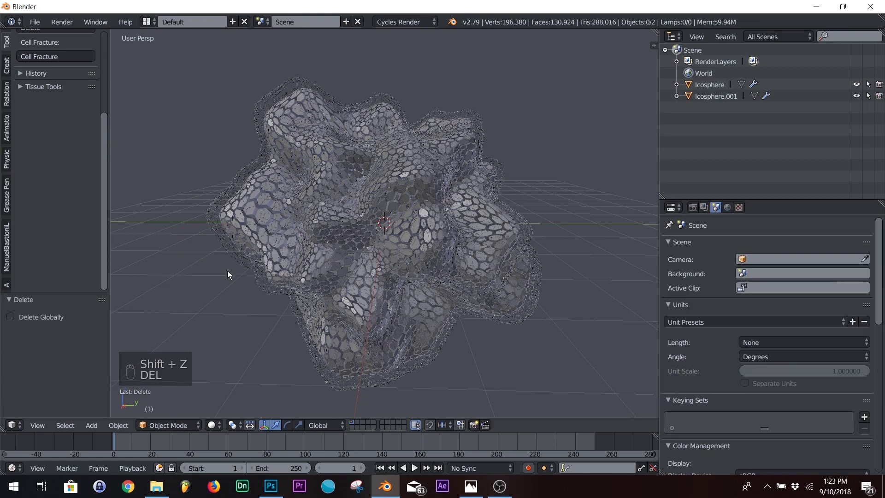
click(703, 86)
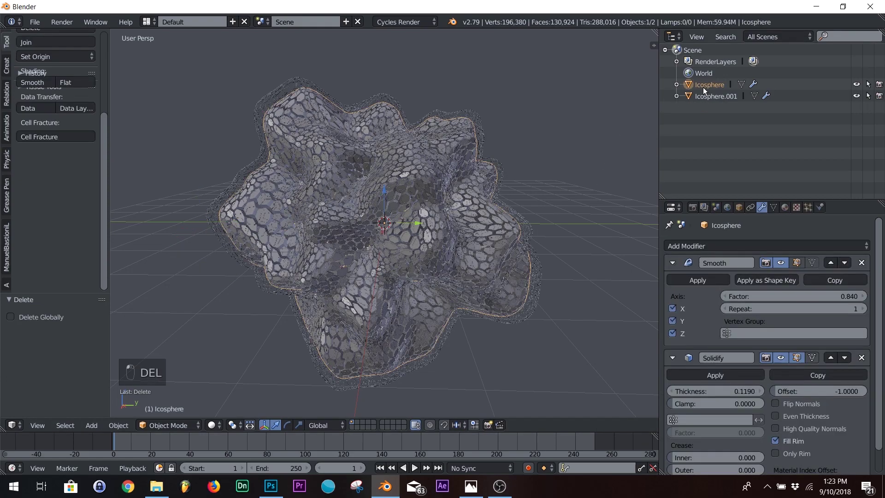
click(785, 208)
click(736, 282)
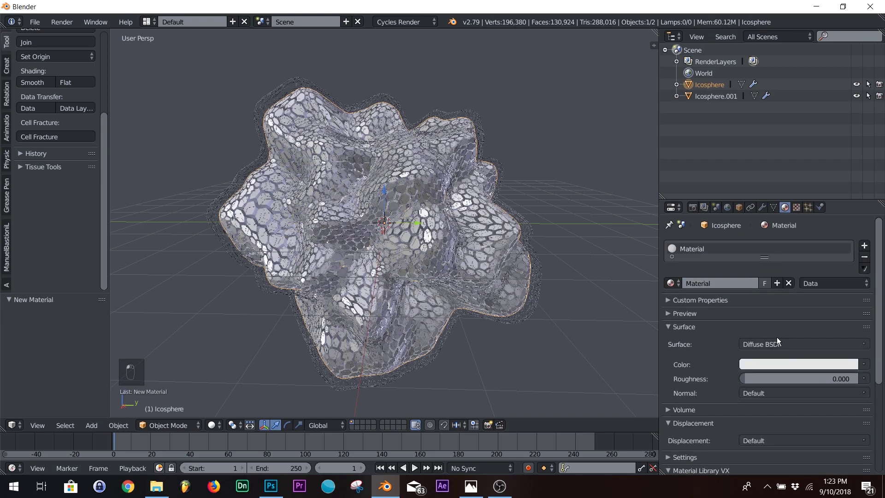
click(775, 342)
click(765, 344)
click(759, 344)
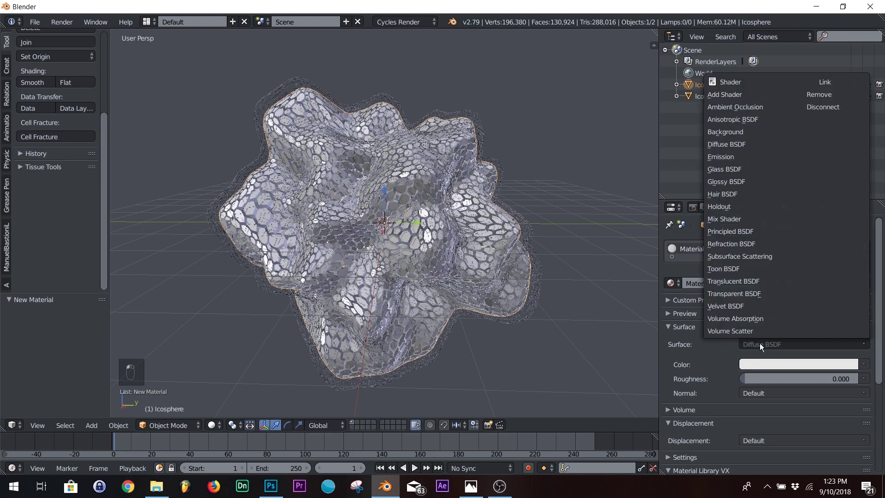
click(737, 231)
scroll(771, 341, down, 5)
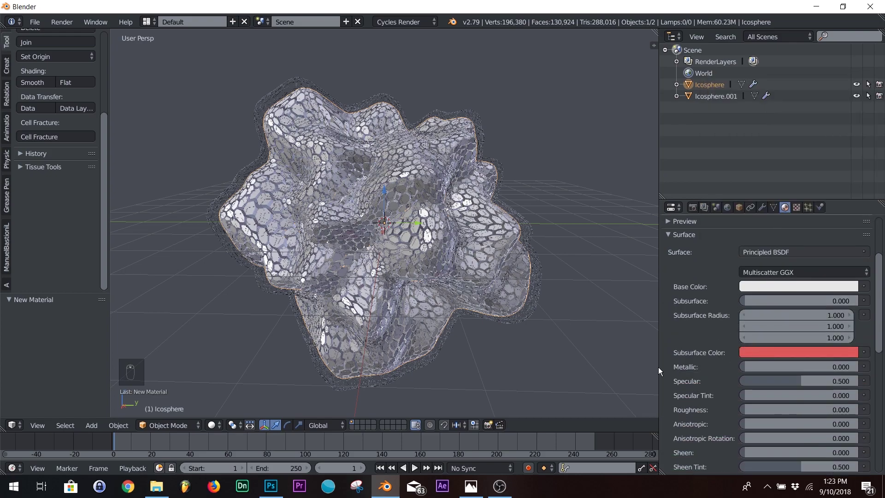
drag(746, 366, 857, 366)
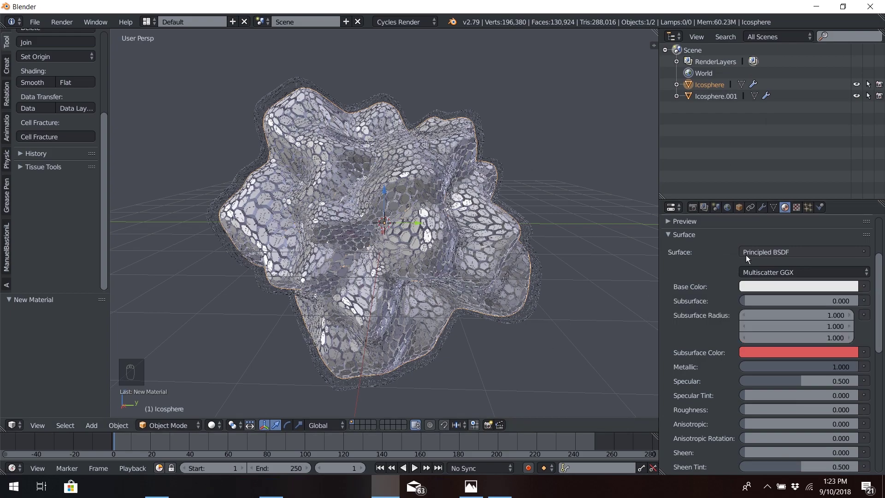
Assign the same Material to the outer Icosphere.001 wireframe mesh.
click(711, 97)
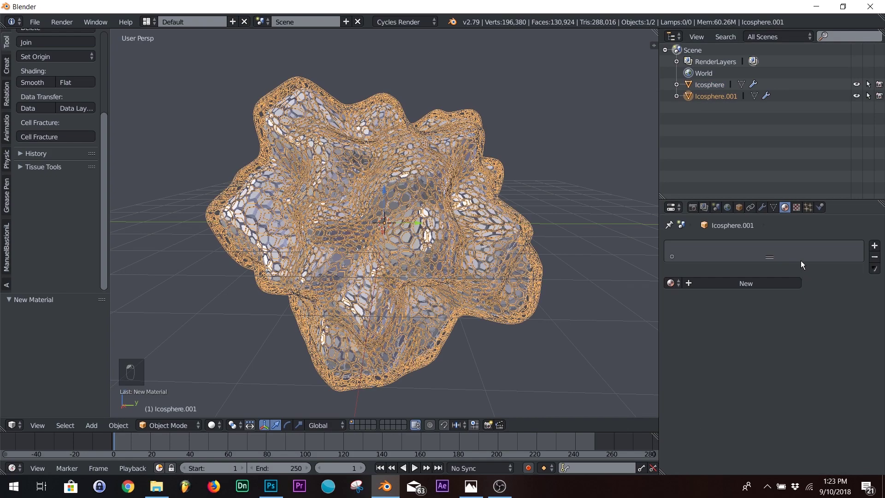
click(671, 283)
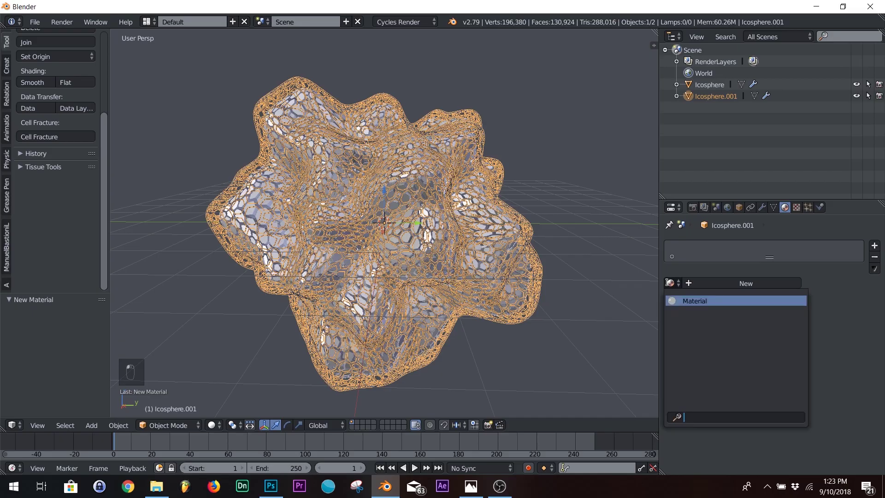
click(706, 300)
middle_drag(415, 240, 402, 254)
scroll(391, 224, down, 4)
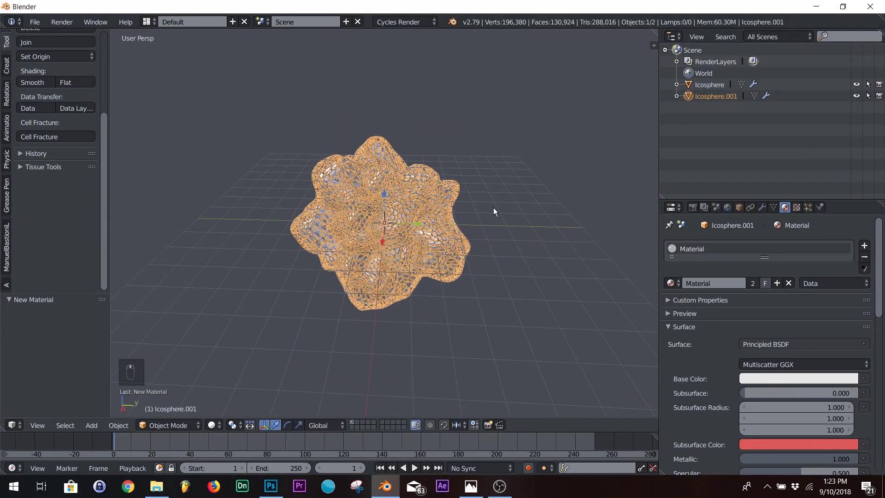
Add a camera to the scene to frame the blob.
key(shift+a)
click(483, 200)
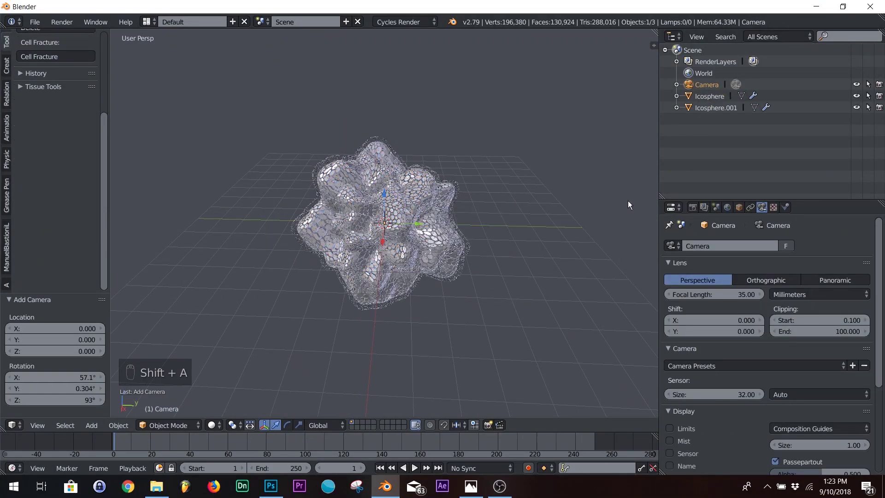
click(692, 207)
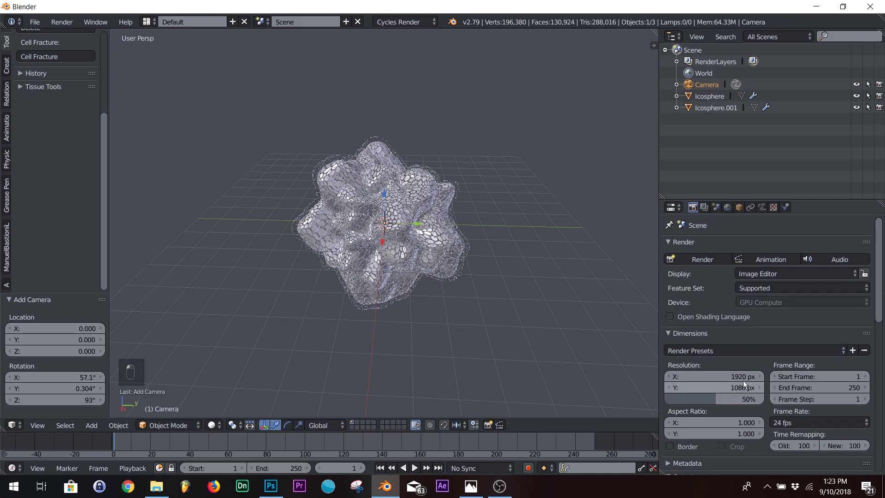
click(739, 210)
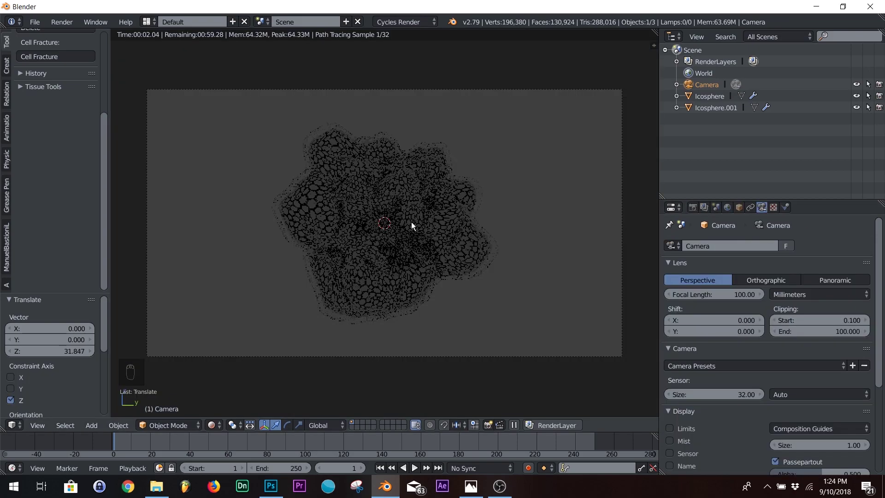
key(shift+z)
scroll(454, 191, down, 5)
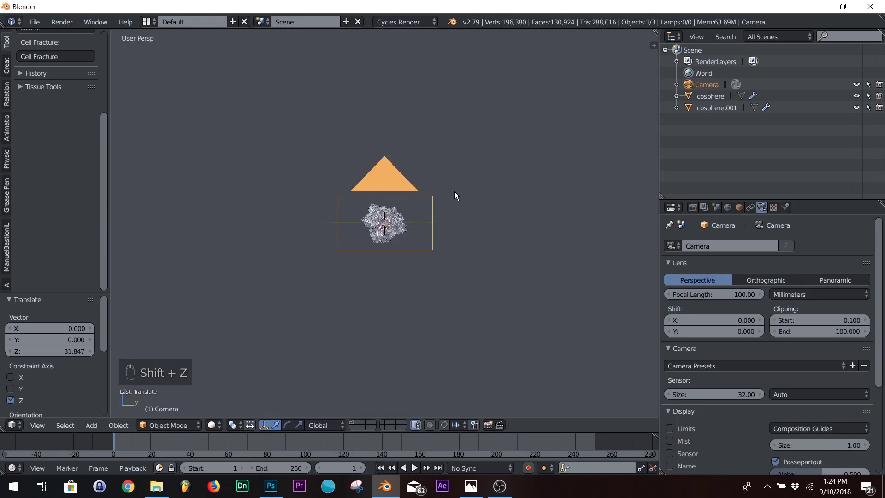
middle_drag(454, 191, 408, 234)
scroll(405, 240, up, 3)
Add a plane, enlarge it, and set its Y rotation to 90°.
key(shift+a)
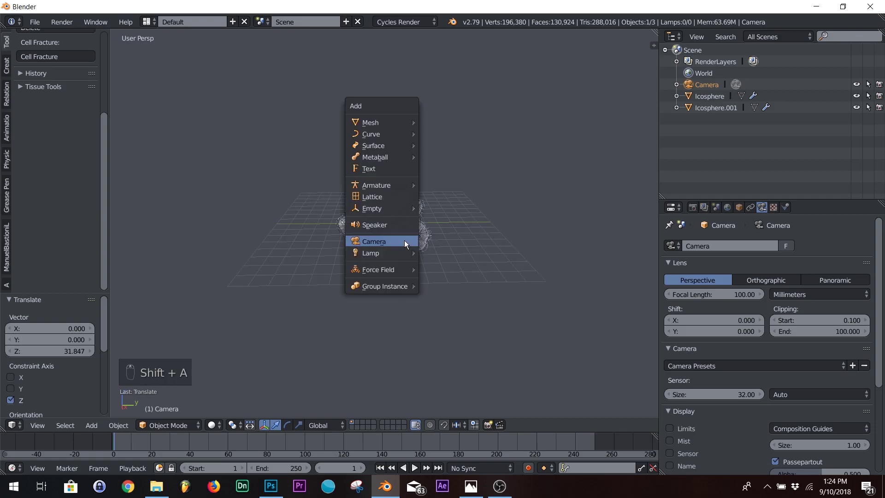
mouse_move(382, 126)
click(444, 123)
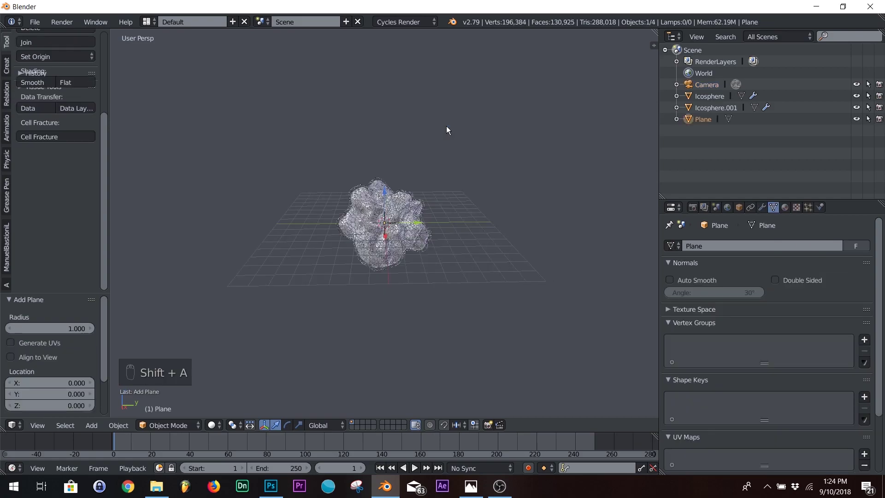
key(s)
click(594, 240)
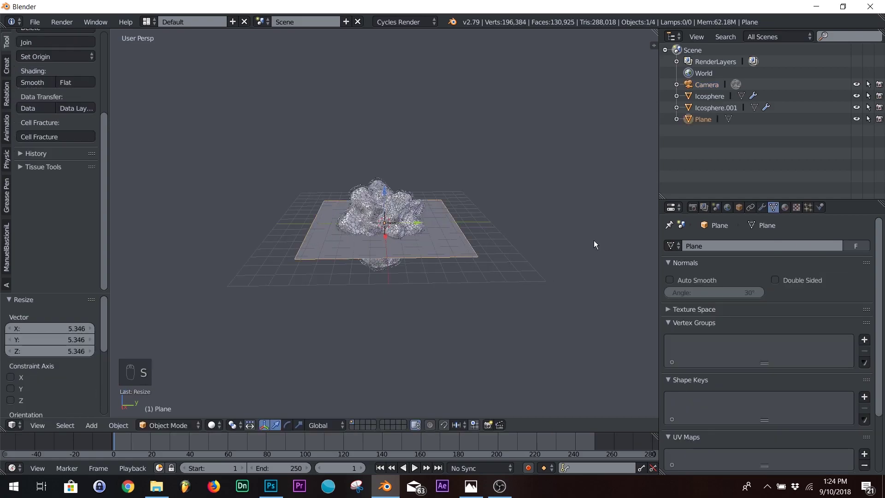
click(738, 207)
drag(786, 314, 775, 303)
key(ctrl+z)
click(775, 303)
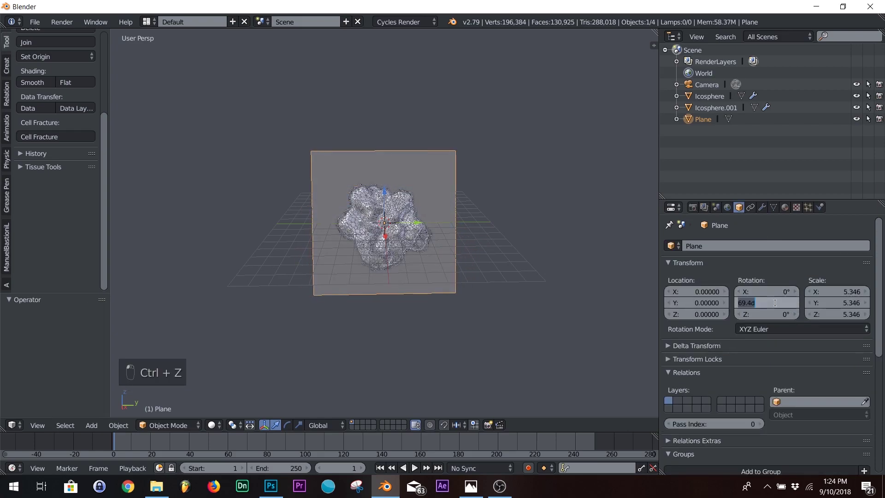
text(90)
key(Return)
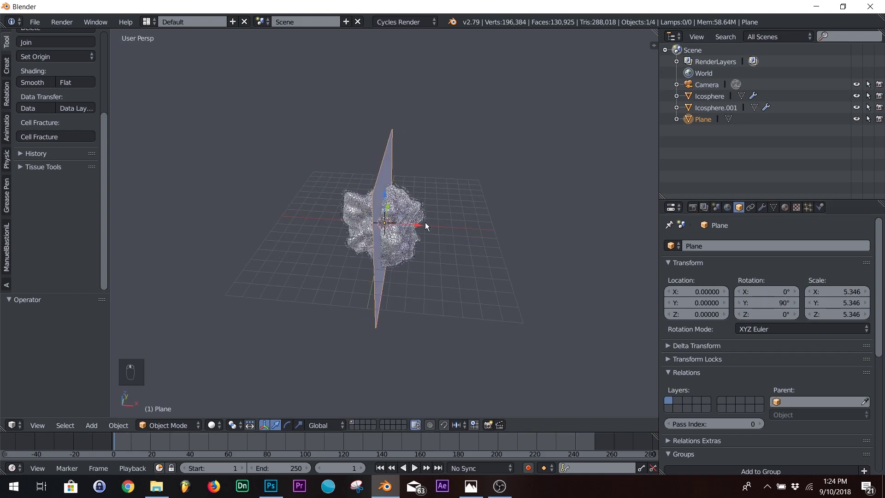
Move the plane along X behind the blob and scale it to fill the camera frame.
key(g)
key(x)
click(303, 226)
key(KP_0)
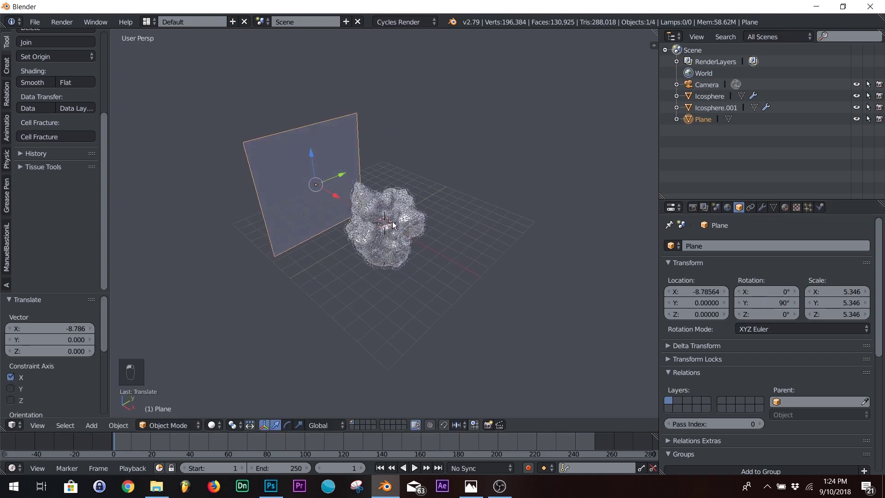
key(s)
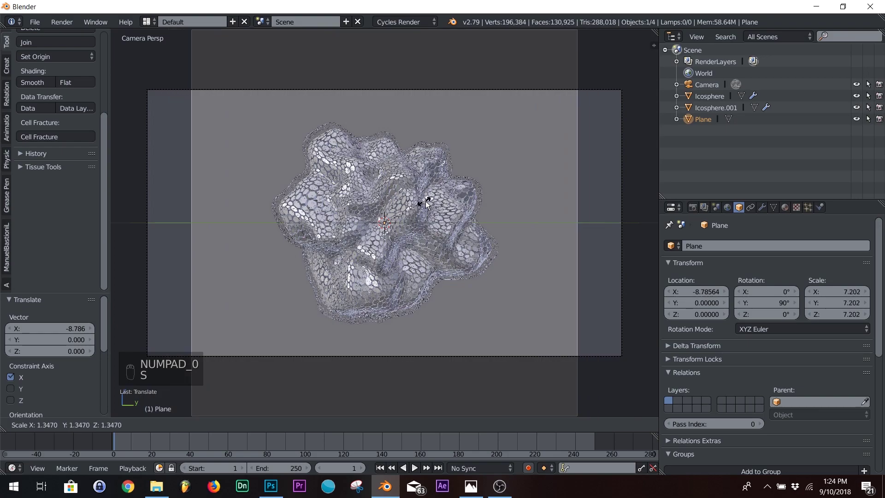
click(384, 191)
scroll(384, 193, down, 1)
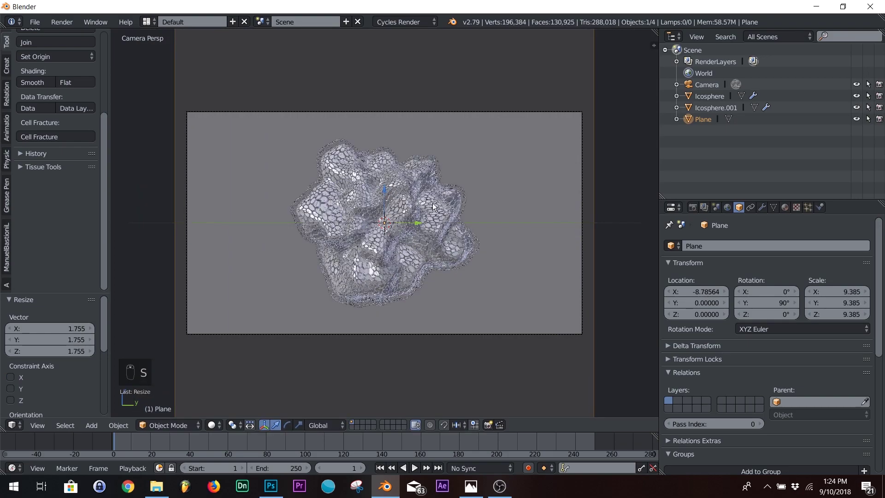
Give the backdrop plane the shared metallic Material.
click(784, 207)
click(670, 283)
click(684, 300)
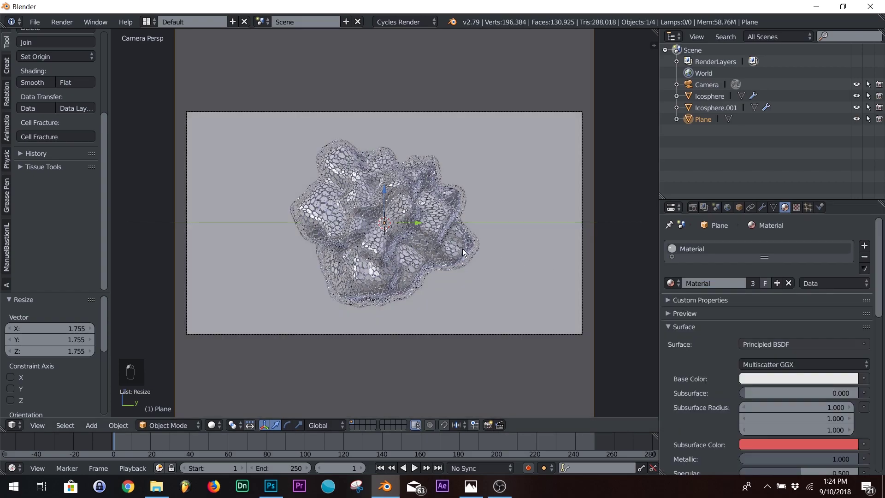
middle_drag(462, 248, 418, 225)
key(KP_0)
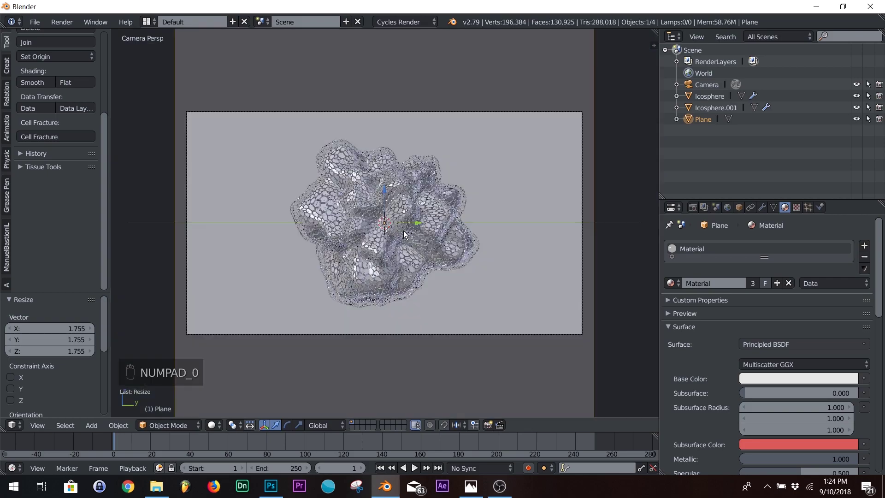
key(shift+a)
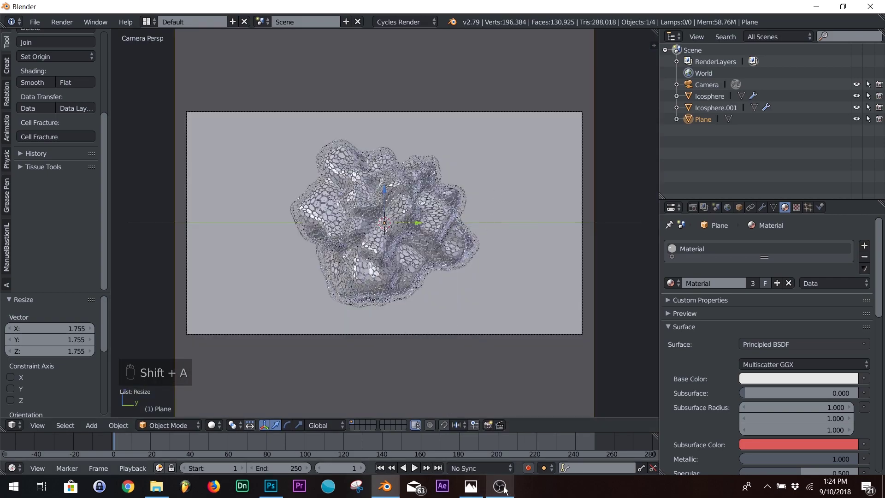
click(470, 486)
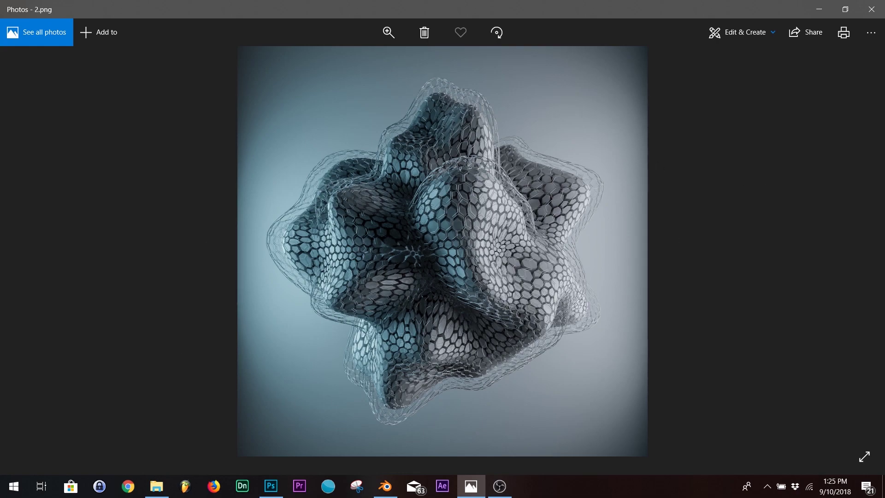
click(819, 9)
Add an Area lamp and move it to the blob's left side.
key(shift+a)
mouse_move(465, 244)
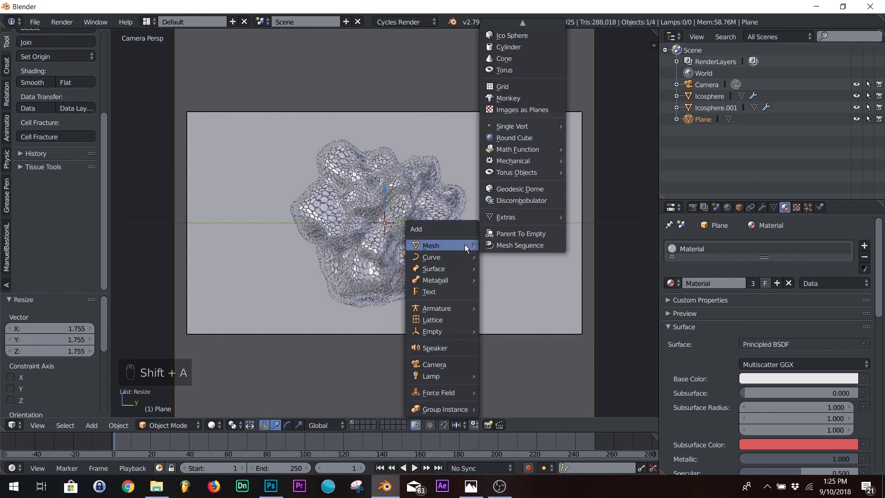
mouse_move(445, 377)
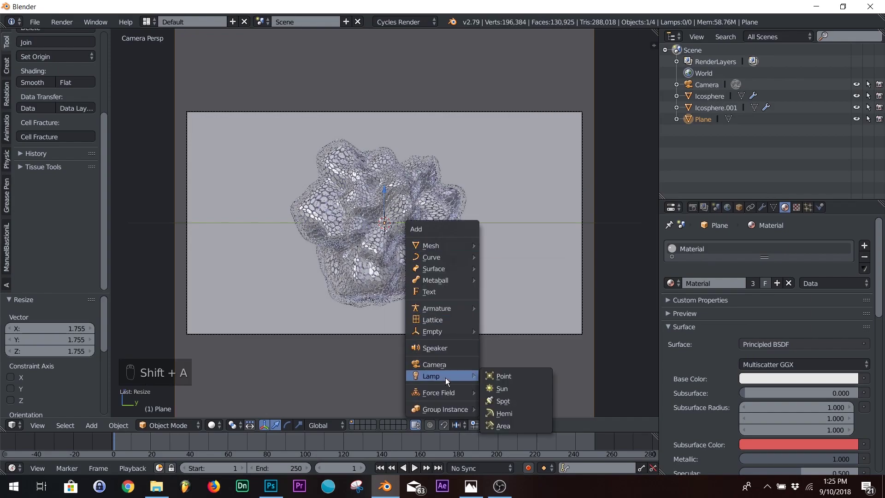
click(505, 425)
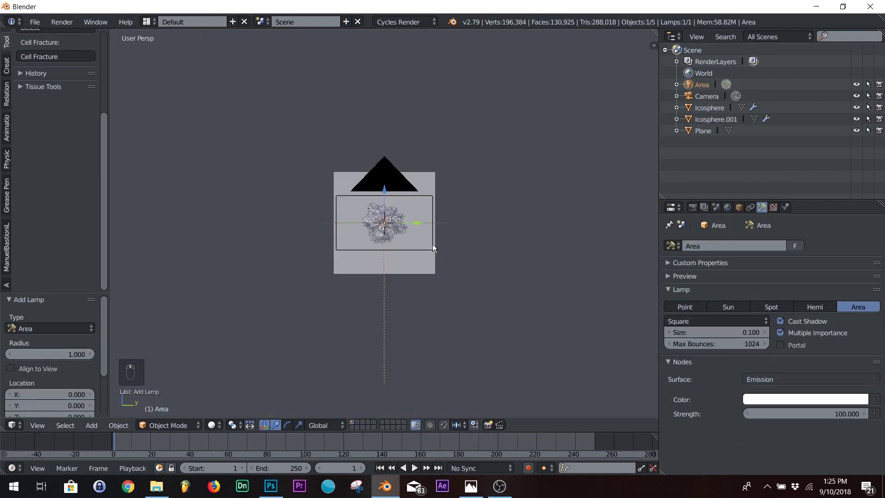
drag(417, 223, 361, 224)
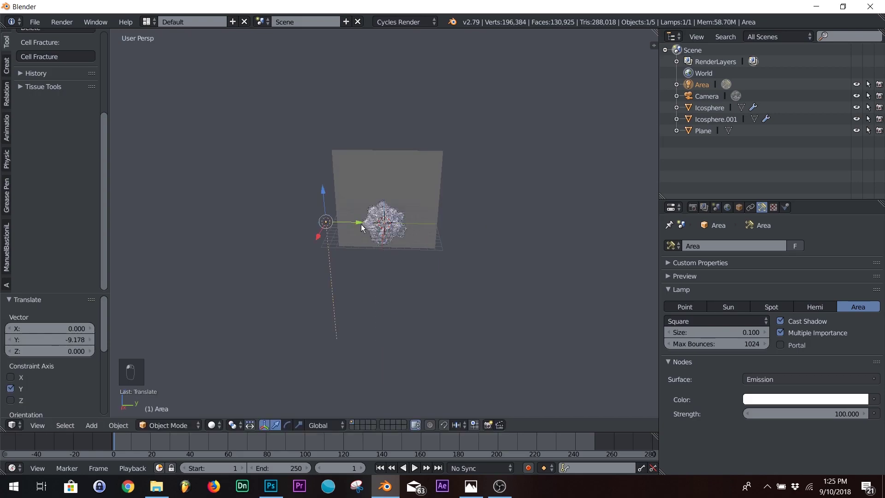
key(KP_0)
drag(173, 223, 206, 222)
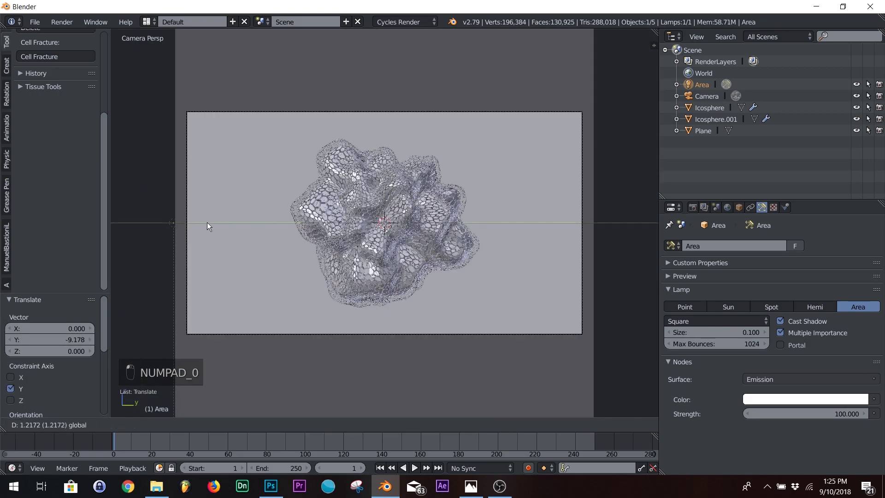
click(184, 222)
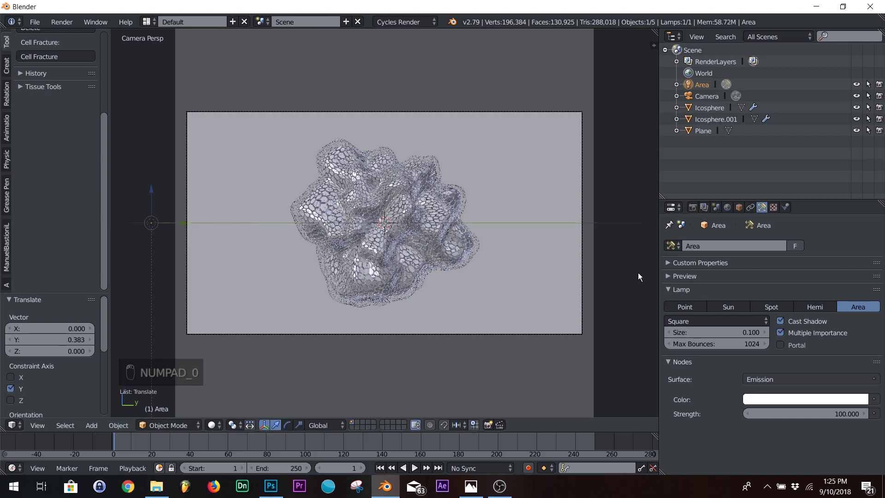
Rotate the Area lamp 90° so it stands upright facing the blob.
click(738, 207)
mouse_move(772, 301)
mouse_down()
mouse_move(811, 301)
mouse_move(771, 302)
mouse_up()
click(770, 302)
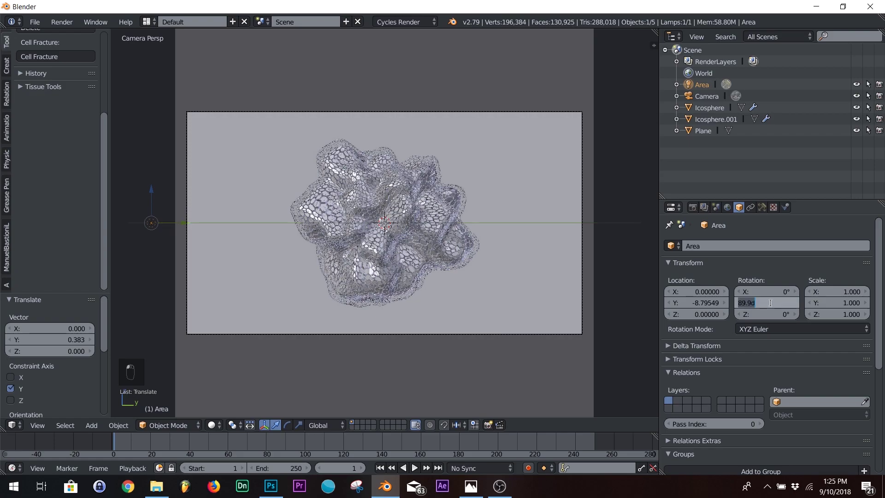
text(-90)
key(Return)
click(771, 302)
text(90)
key(Return)
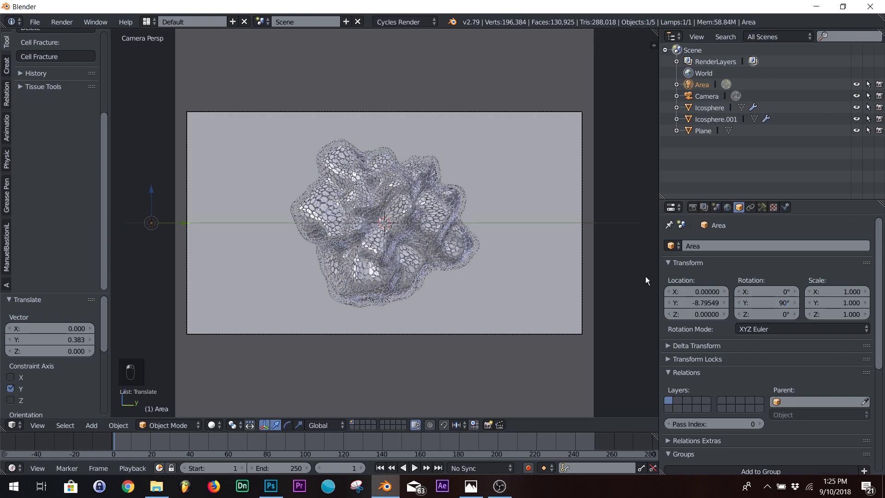
Scale the Area lamp up to a large size.
key(s)
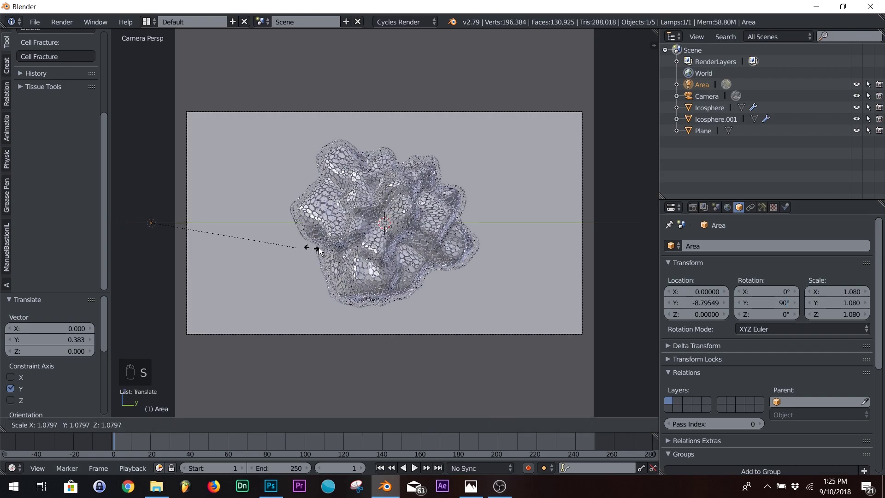
click(426, 340)
key(KP_0)
scroll(374, 291, up, 5)
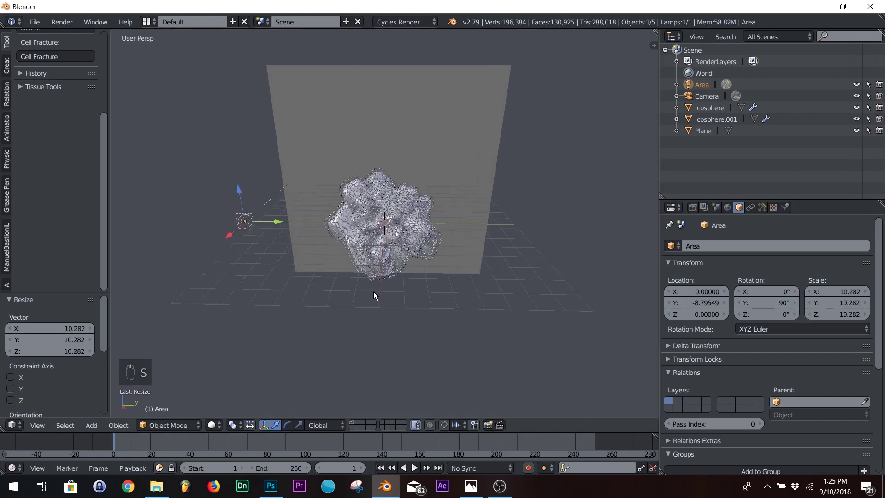
mouse_move(772, 303)
mouse_down()
mouse_move(747, 302)
mouse_move(802, 291)
mouse_move(781, 291)
mouse_up()
key(ctrl+z)
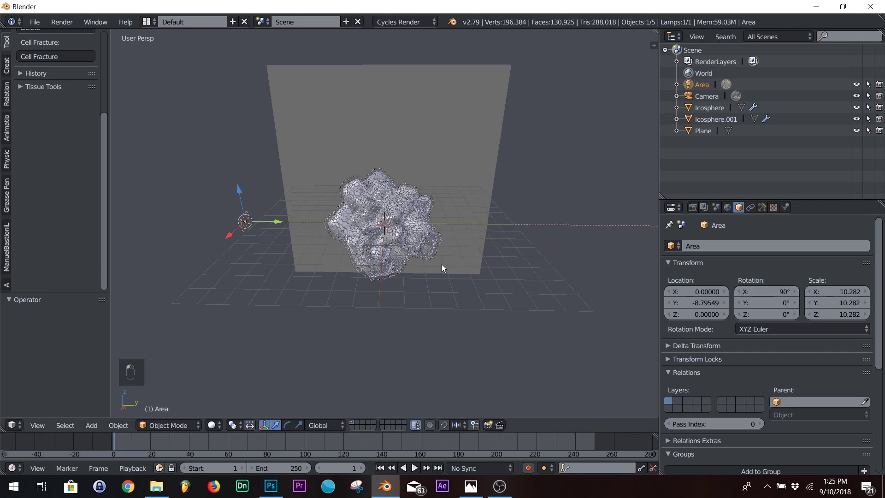
key(s)
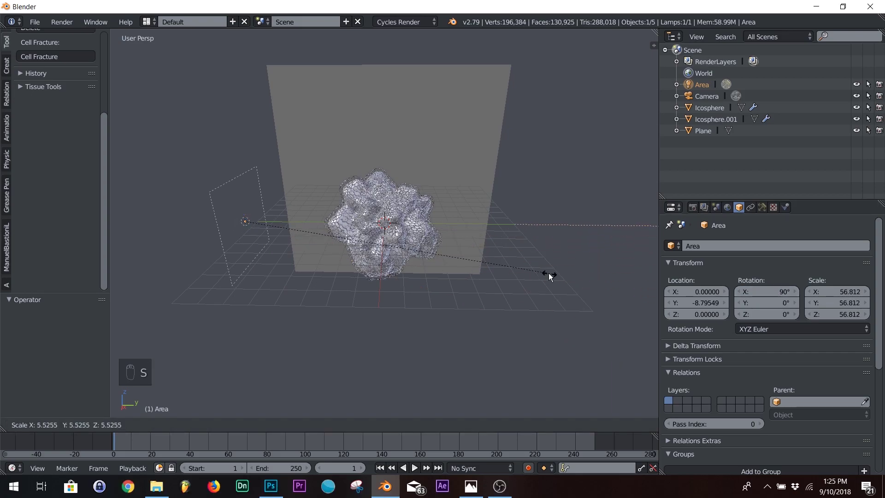
click(134, 293)
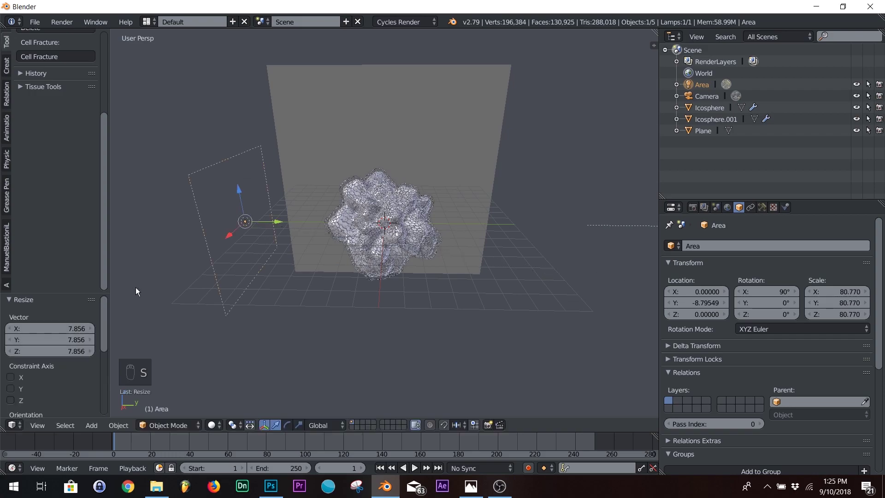
Set the Area lamp's emission Strength to 300 and fine-tune its size.
click(762, 207)
click(831, 410)
text(300)
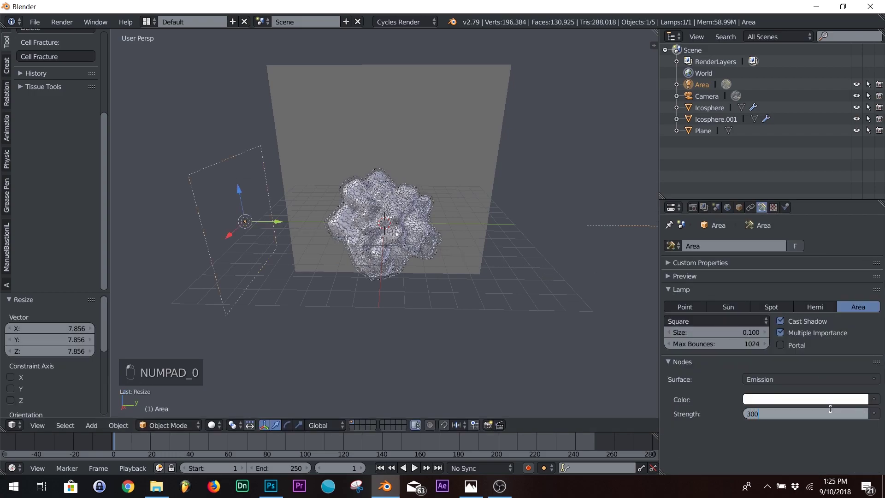
key(Return)
key(KP_0)
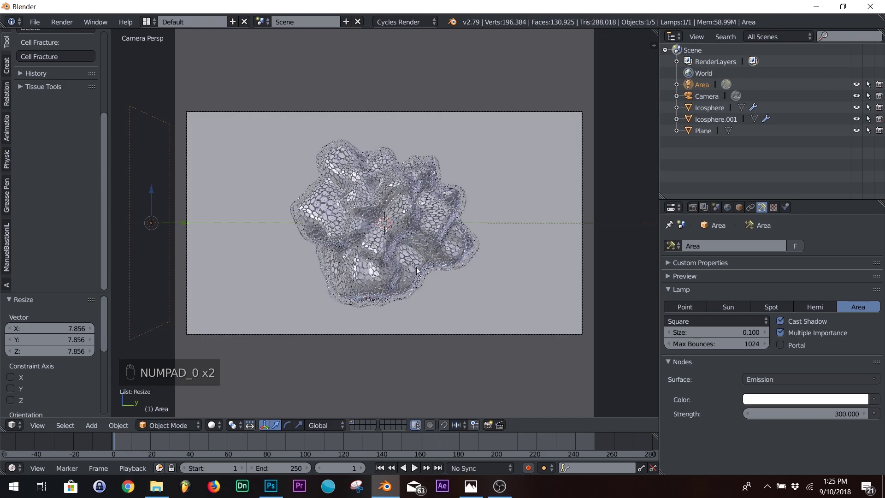
key(s)
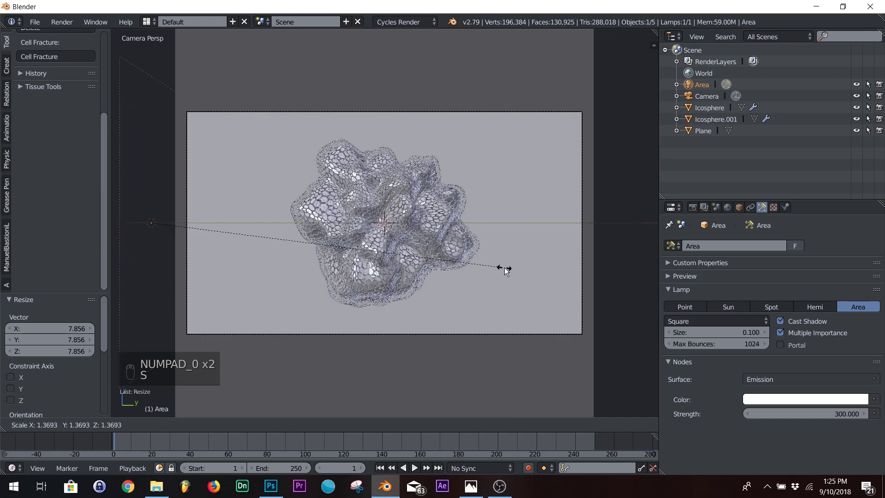
click(478, 242)
Set the blob Material's Roughness to 0.428 and check it in rendered preview.
key(shift+z)
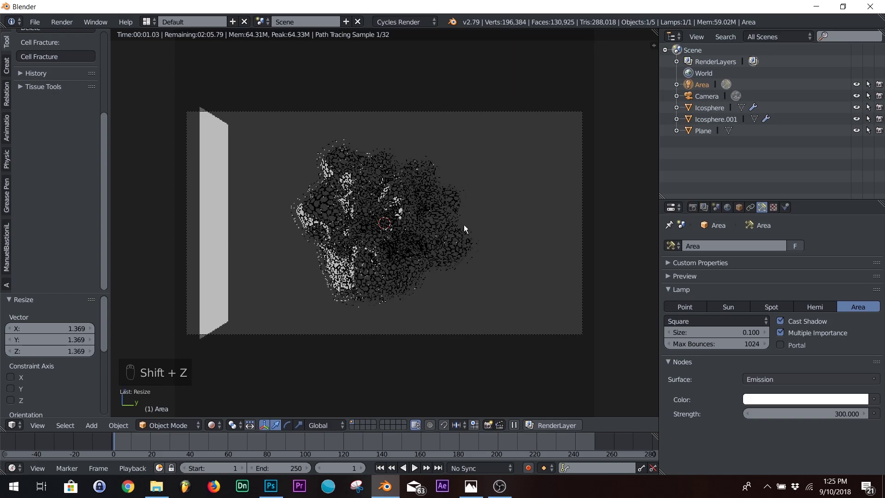
key(shift+z)
click(404, 166)
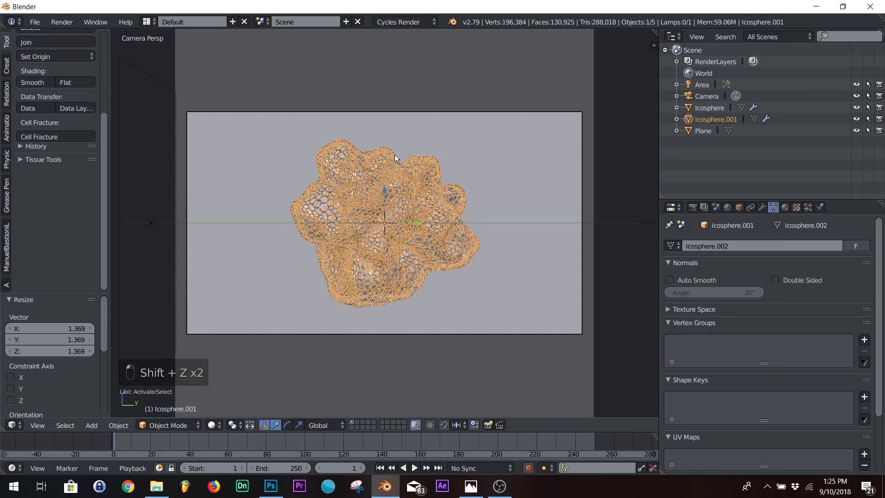
click(784, 208)
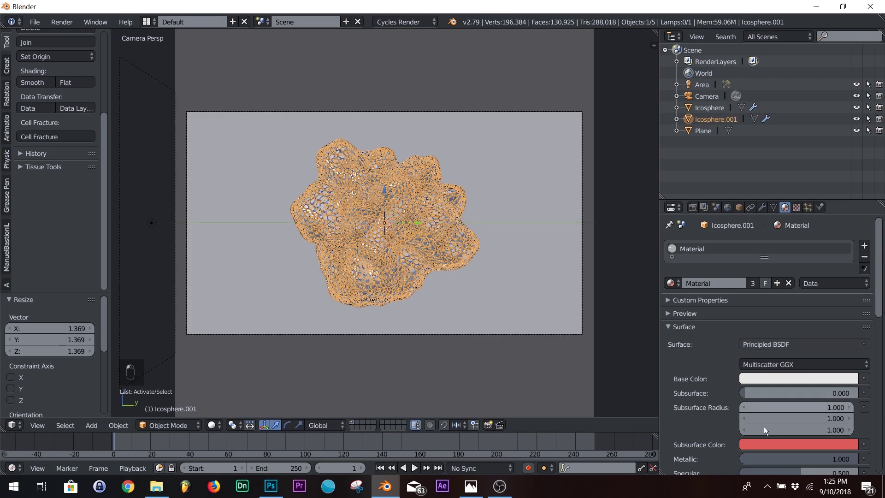
scroll(764, 427, down, 5)
drag(766, 410, 792, 409)
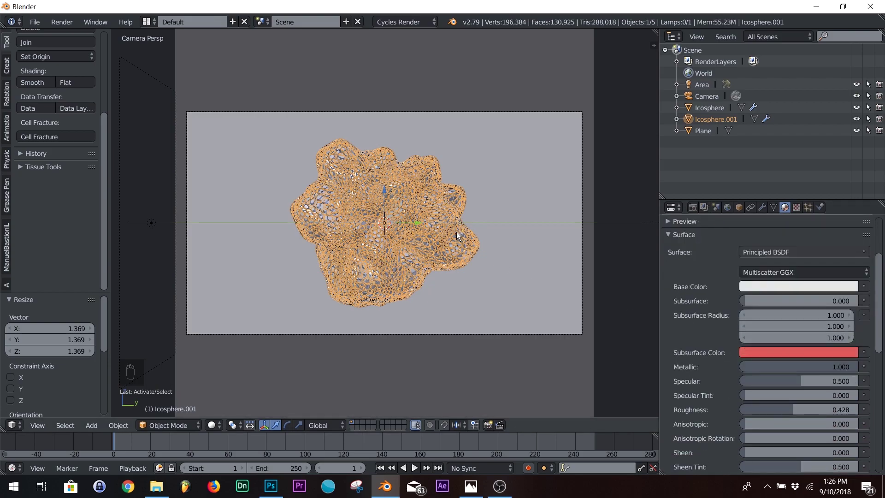
key(shift+z)
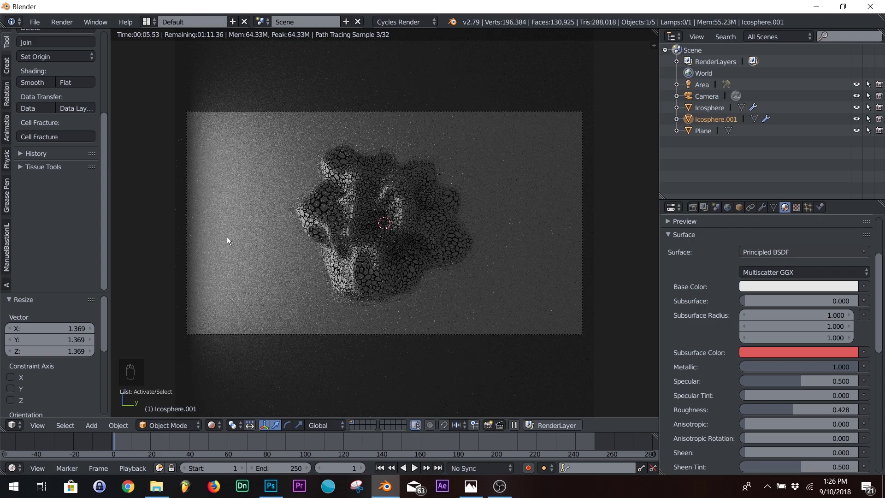
key(shift+z)
Duplicate the Area lamp to the blob's right side with -90° X rotation.
right_click(152, 223)
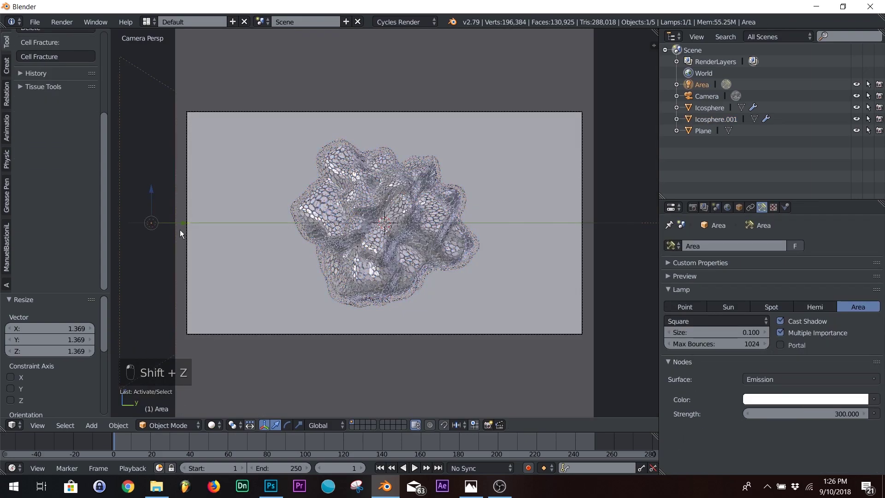
key(shift+d)
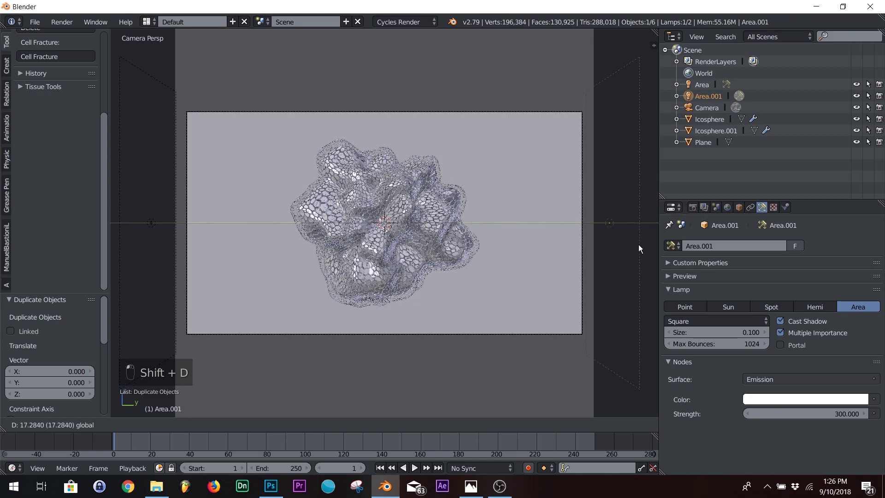
click(648, 245)
click(738, 207)
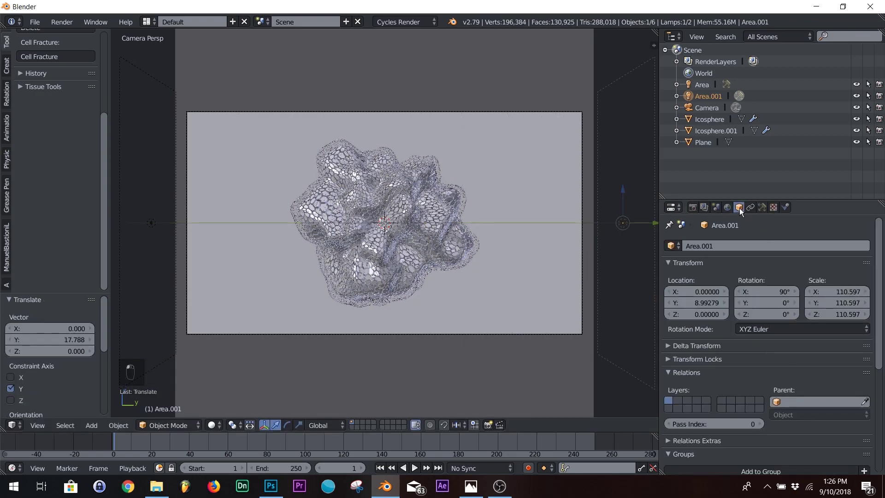
double_click(783, 290)
text(-)
key(Return)
Preview the two-lamp lighting in rendered view.
key(shift+z)
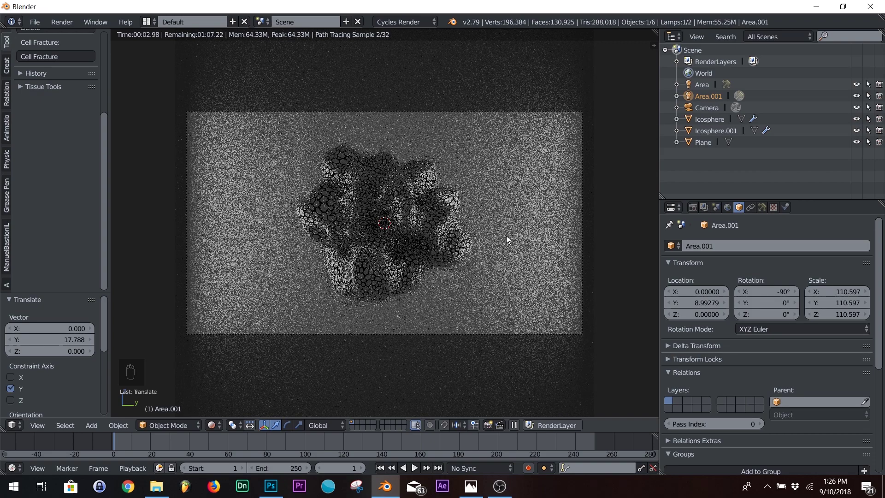
scroll(505, 235, up, 1)
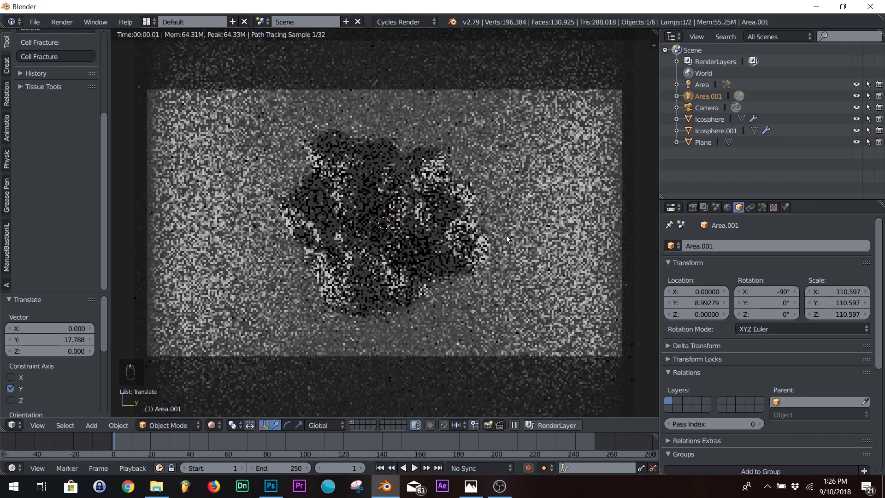
scroll(506, 235, up, 2)
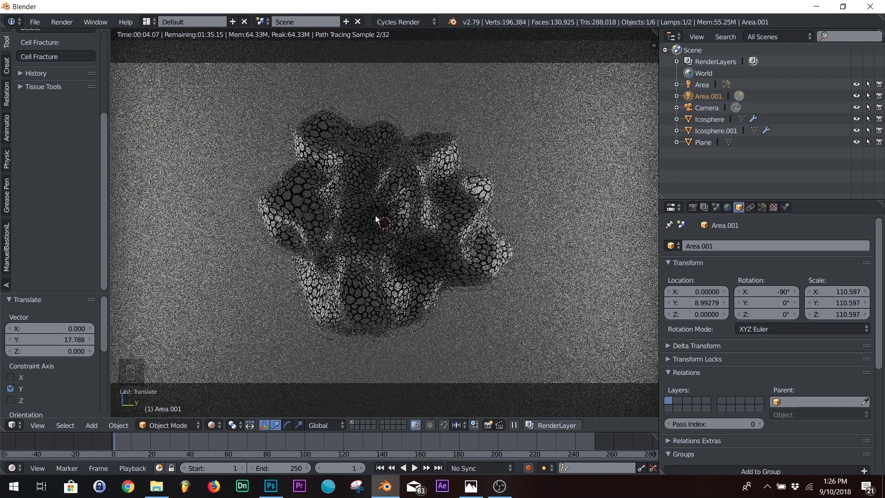
key(shift+z)
scroll(377, 219, down, 3)
Raise the left Area lamp's Strength to 500.
right_click(143, 221)
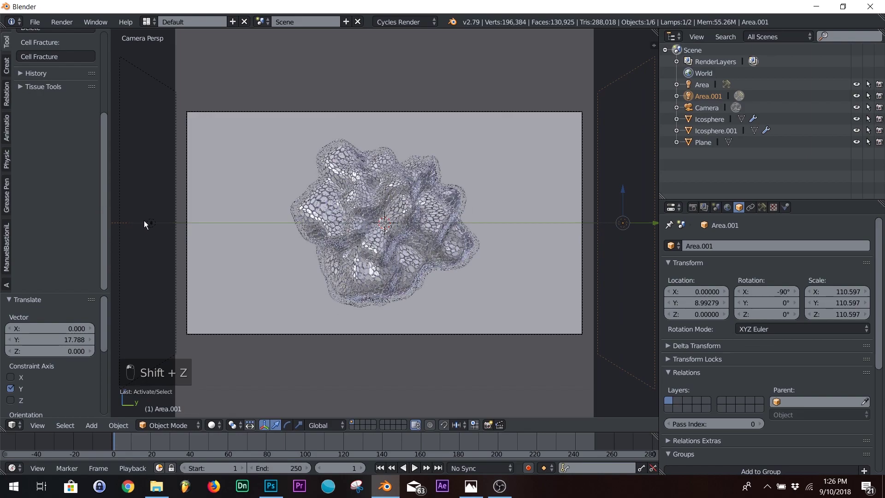
right_click(148, 222)
click(762, 207)
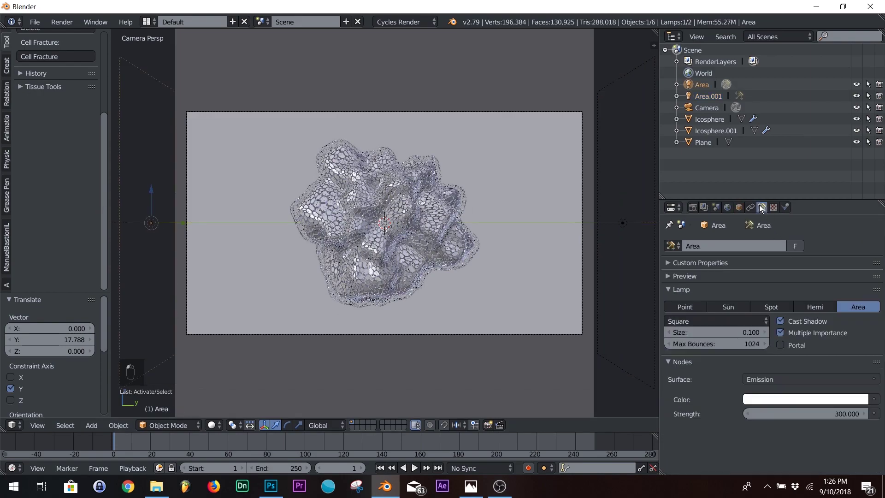
click(811, 413)
text(500)
key(Return)
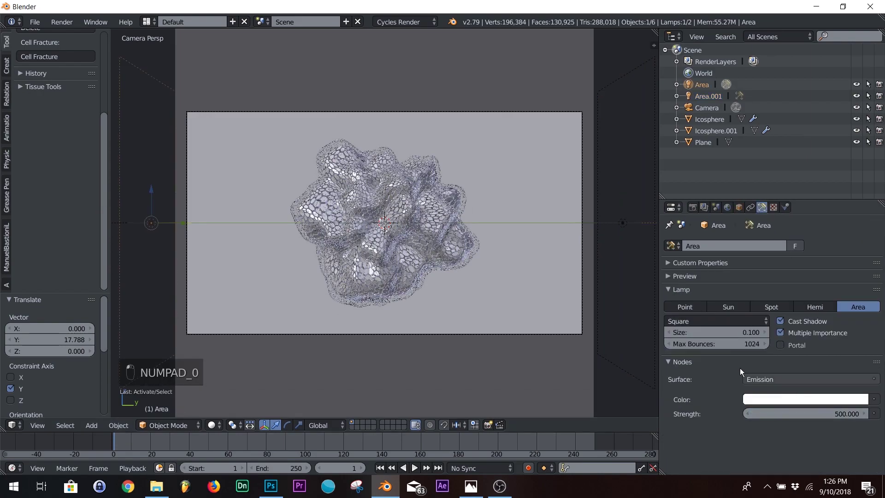
Tint the right lamp Area.001 light blue and compare against the 2.png reference.
right_click(620, 223)
click(828, 399)
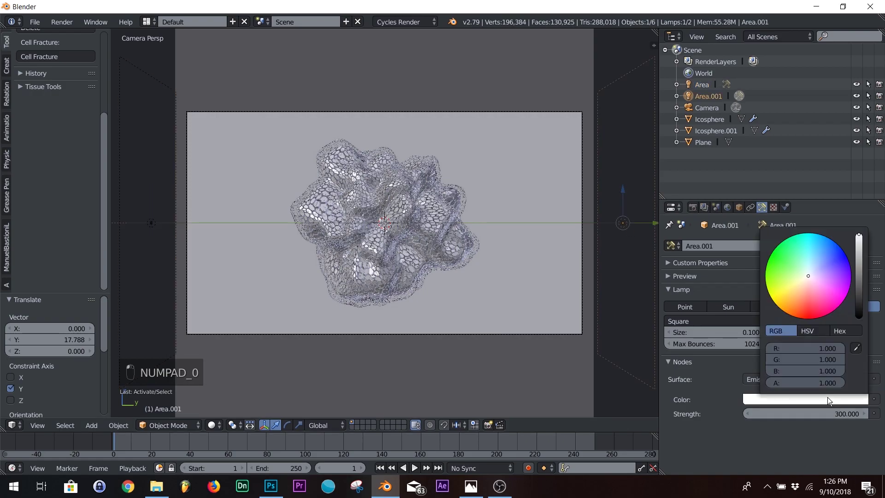
click(812, 264)
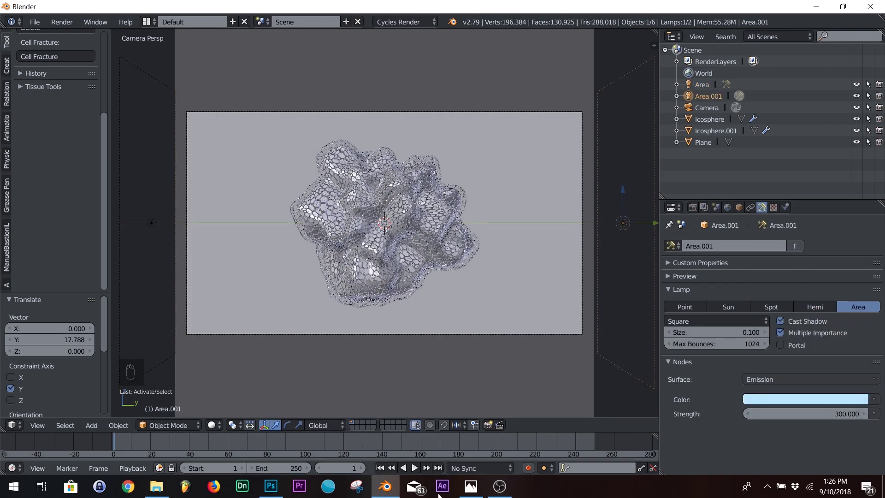
click(479, 487)
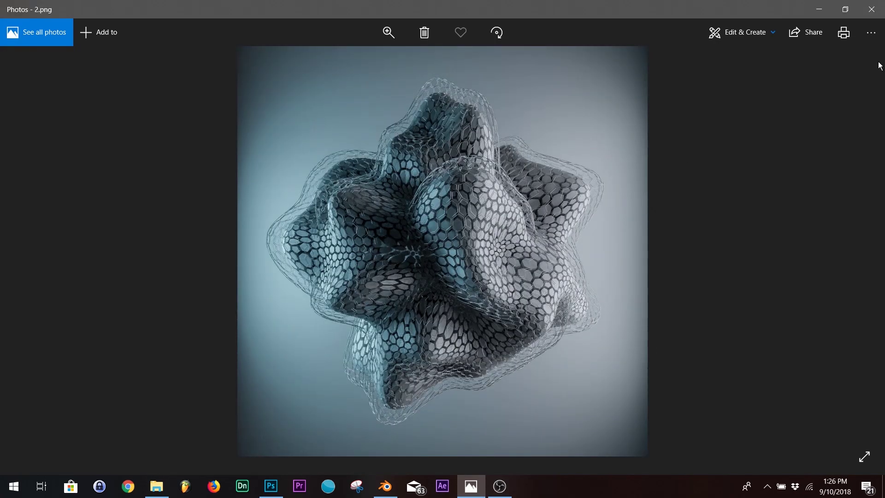
click(819, 9)
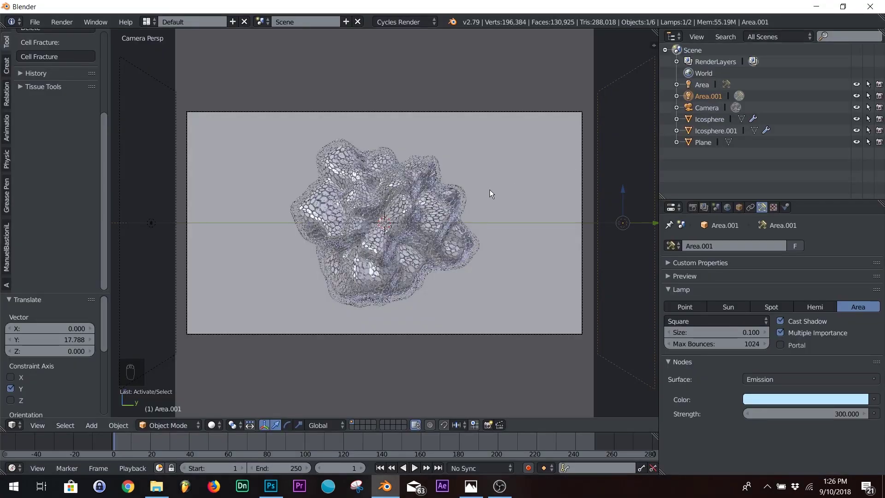
Preview the scene in live Cycles, then set Area.001's strength to 500.
key(shift+z)
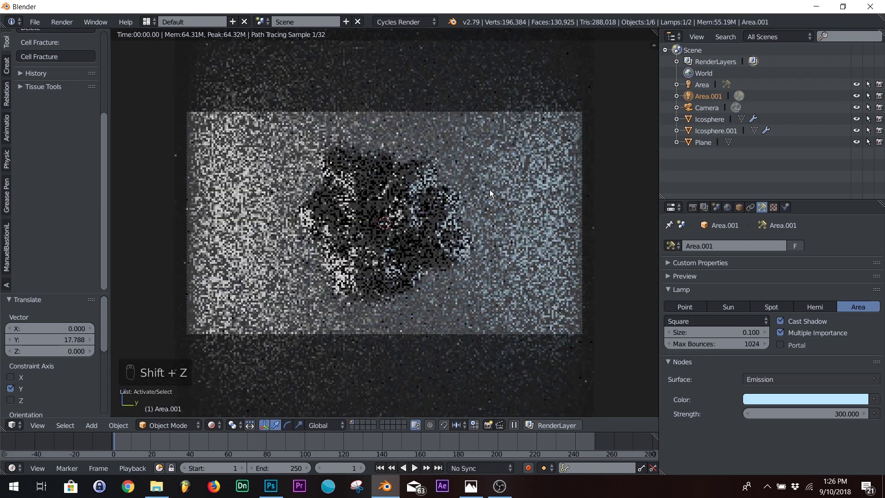
scroll(489, 189, up, 1)
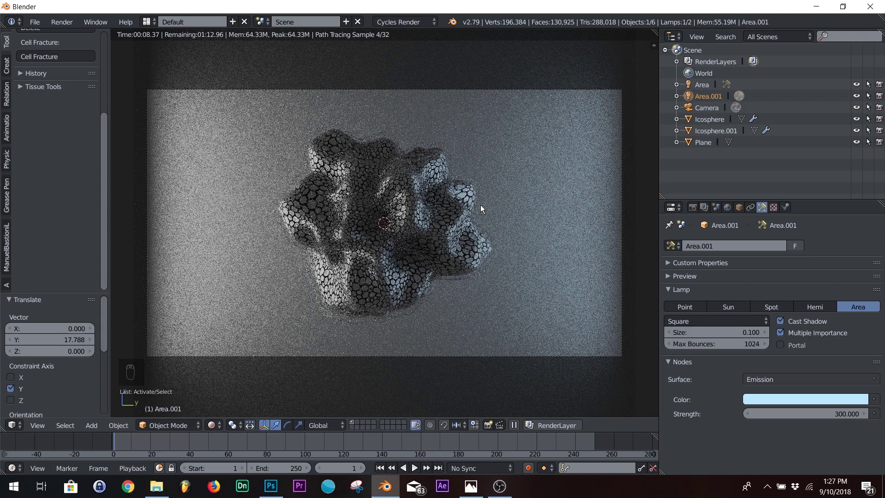
key(shift+z)
click(836, 414)
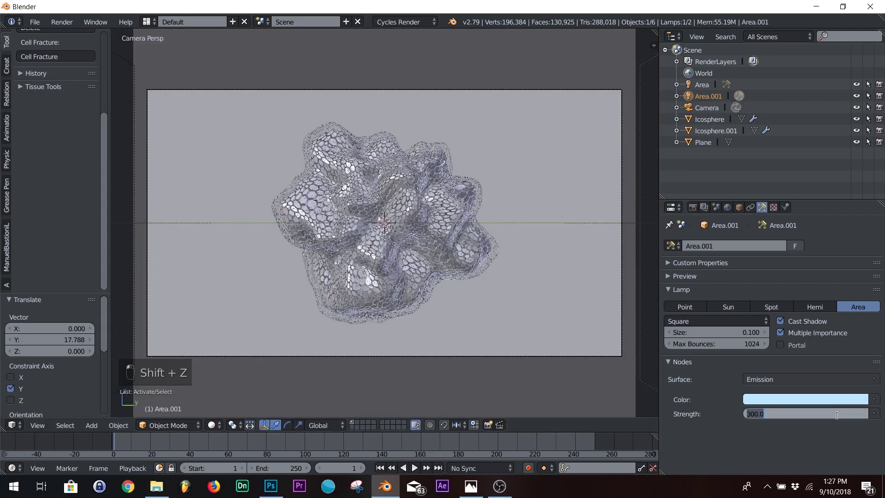
text(500)
key(Return)
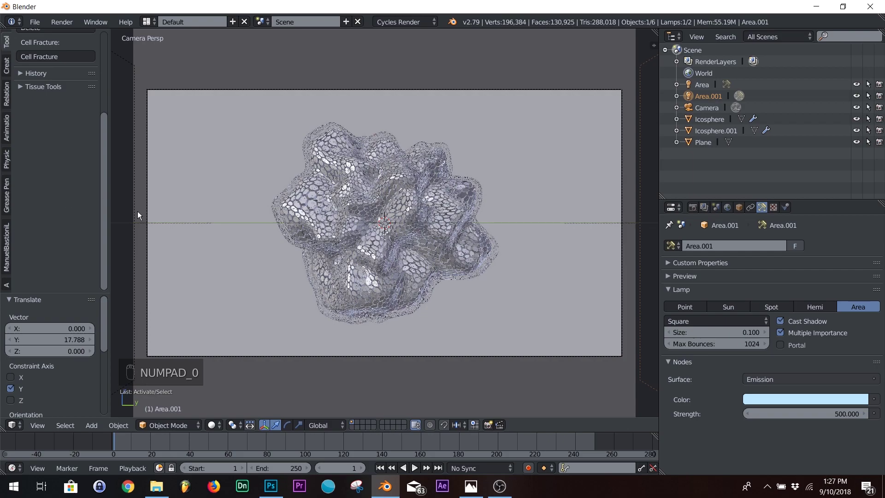
Set the white Area lamp's strength to 1000 and view the relit Cycles preview.
click(702, 85)
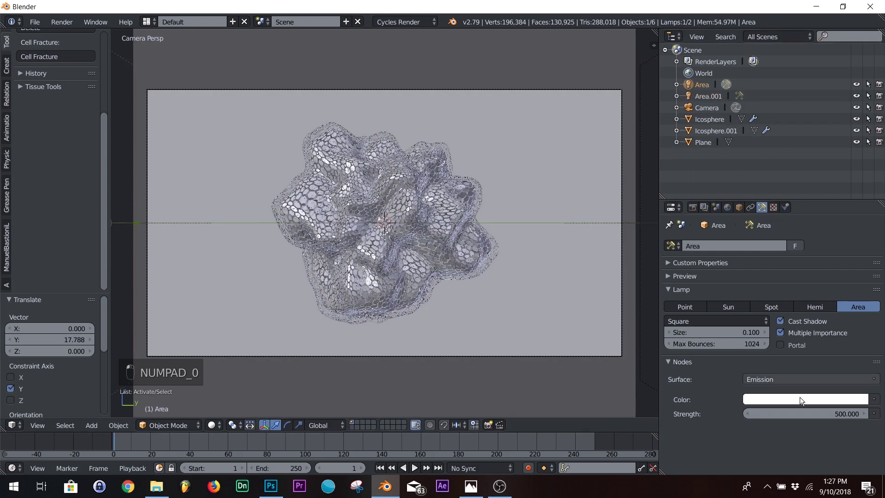
click(803, 413)
text(100)
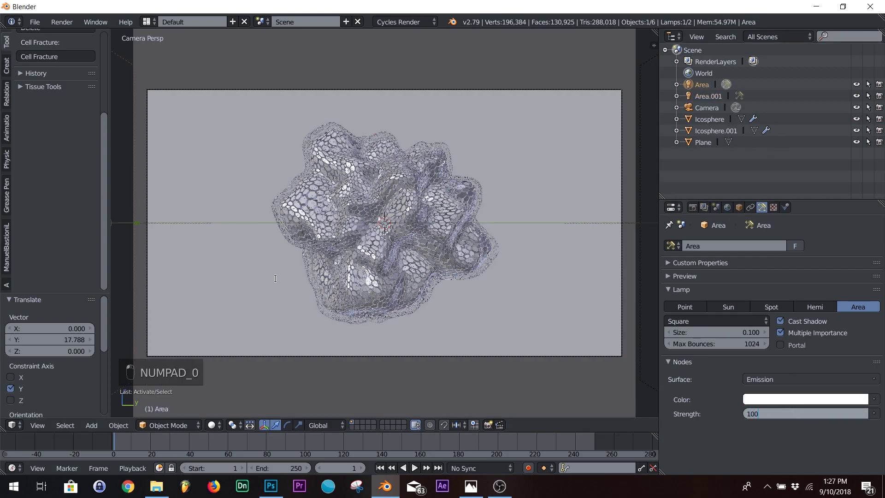
key(Return)
click(824, 413)
text(1000)
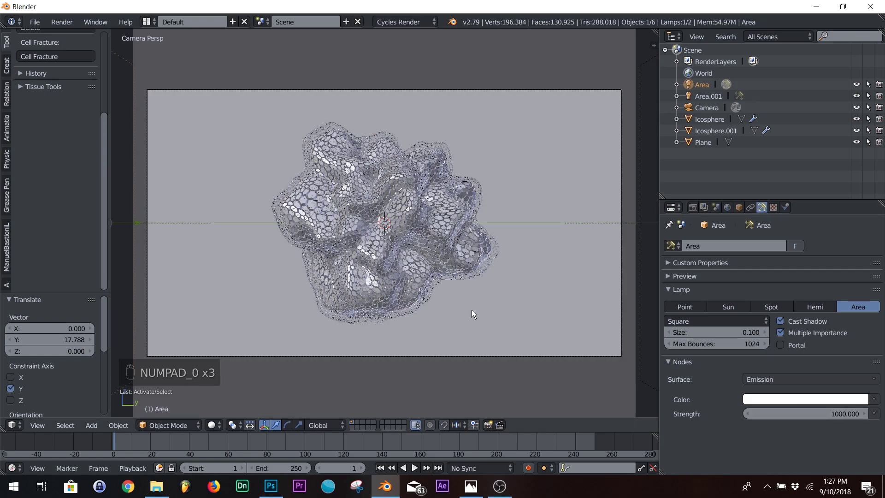
key(shift+z)
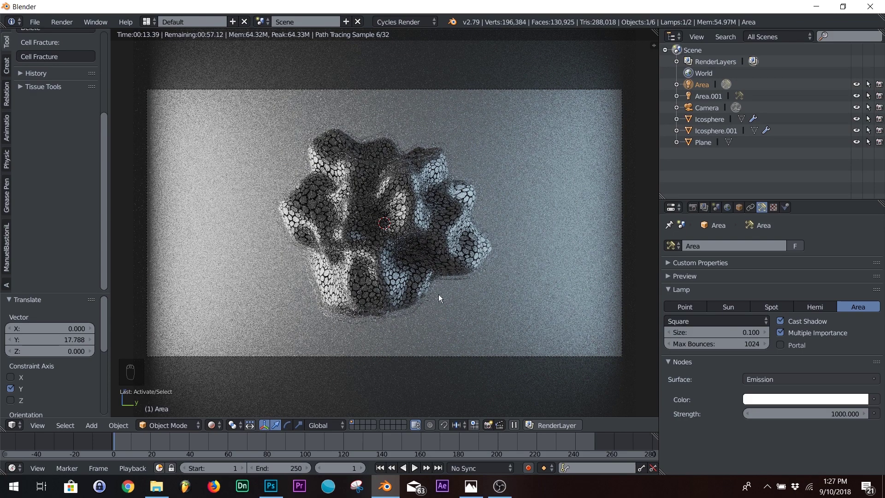
Move the camera closer to the blob along its viewing axis.
key(shift+z)
click(706, 108)
key(g)
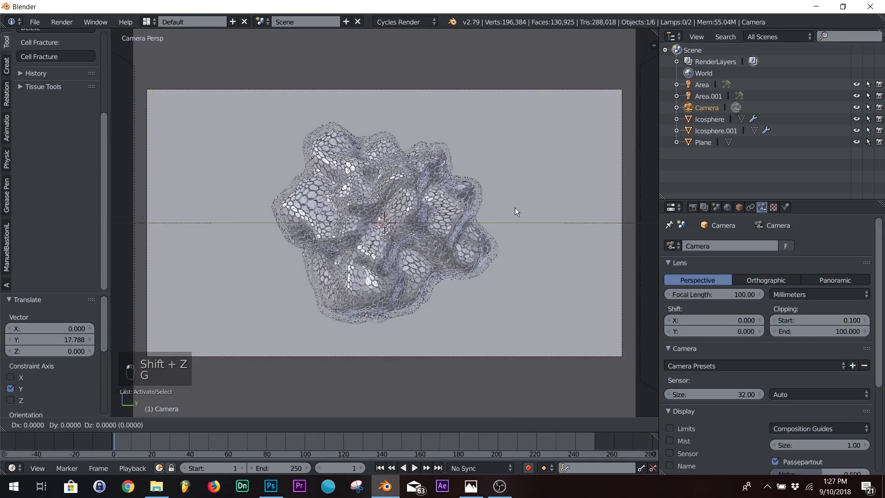
key(z)
key(z)
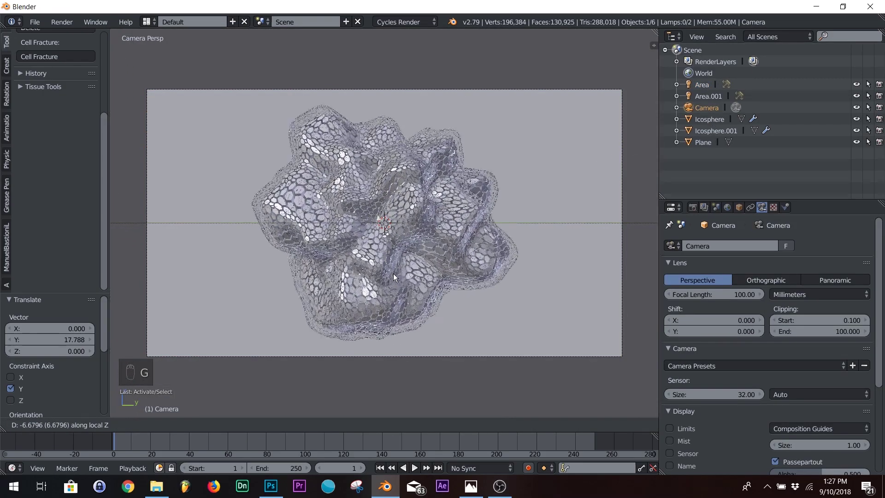
click(393, 273)
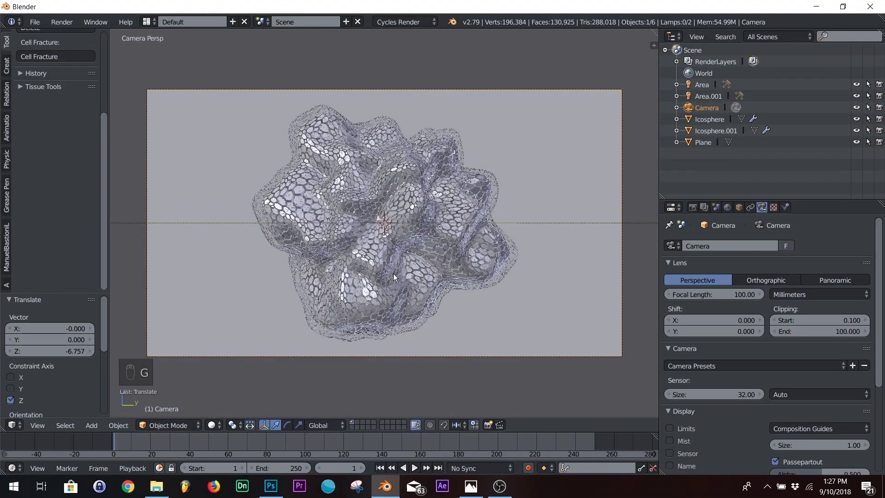
Set the render sample count to 500.
click(693, 208)
scroll(771, 377, down, 10)
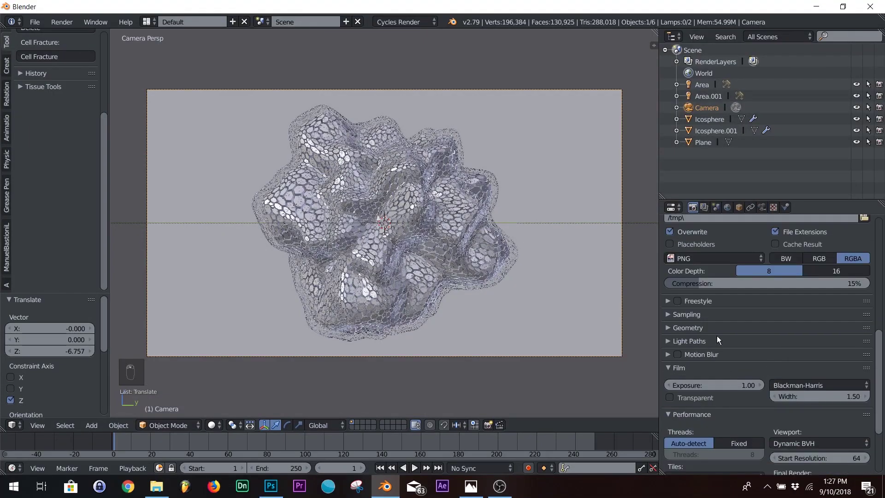
click(705, 207)
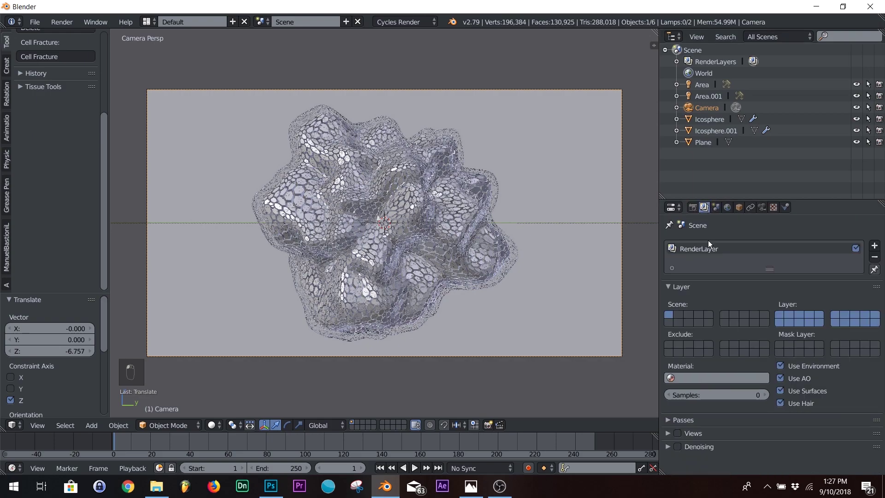
click(693, 208)
click(701, 315)
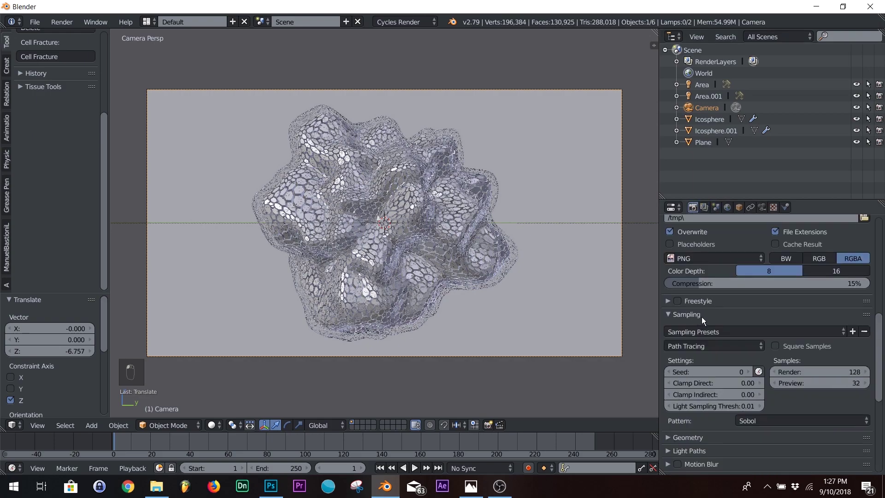
click(832, 373)
text(500)
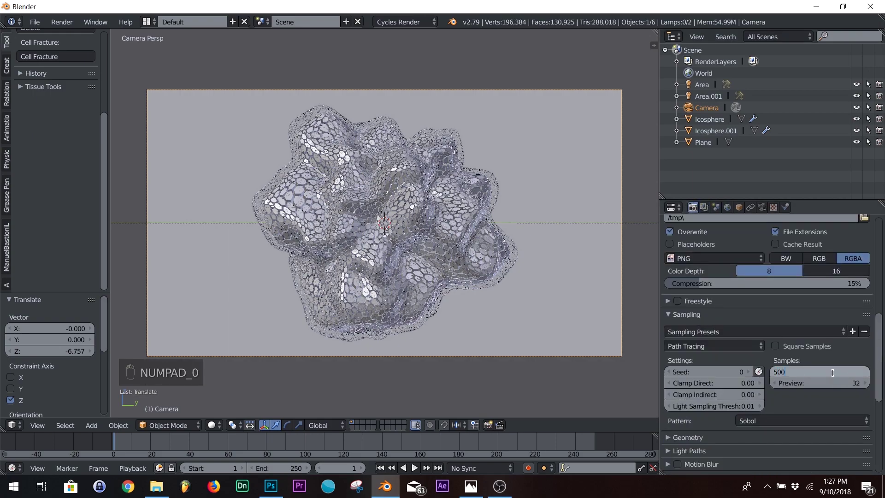
key(Return)
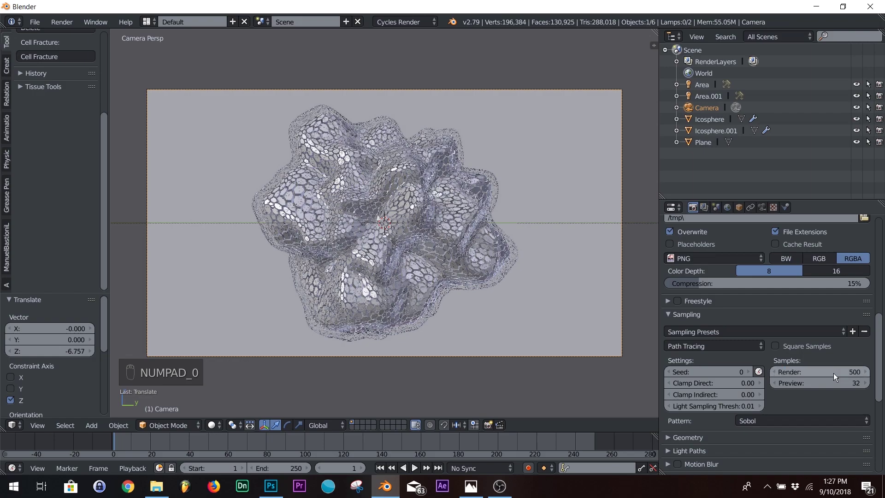
click(701, 317)
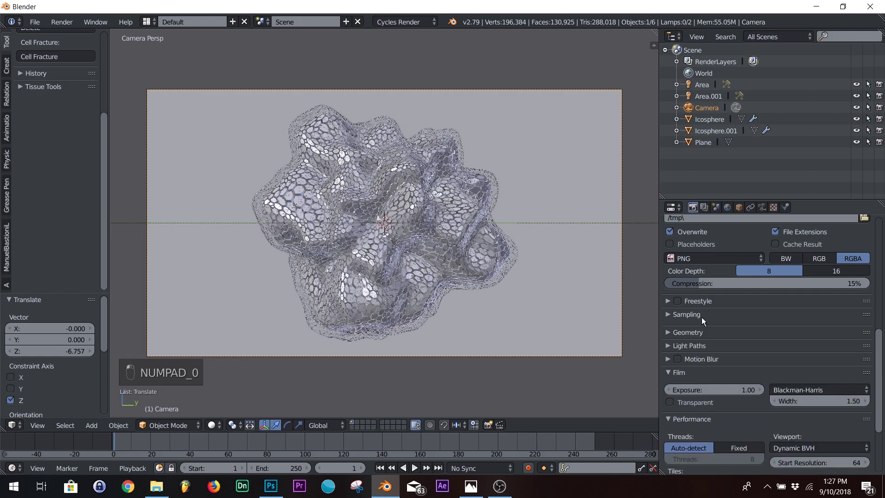
Enable denoising on the render layer with strength 0.1.
click(704, 207)
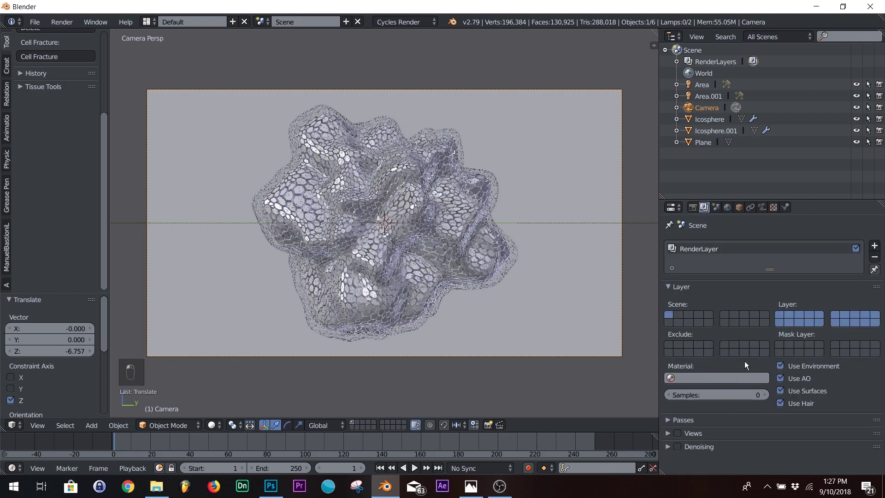
click(675, 446)
click(693, 444)
scroll(695, 444, down, 4)
click(719, 400)
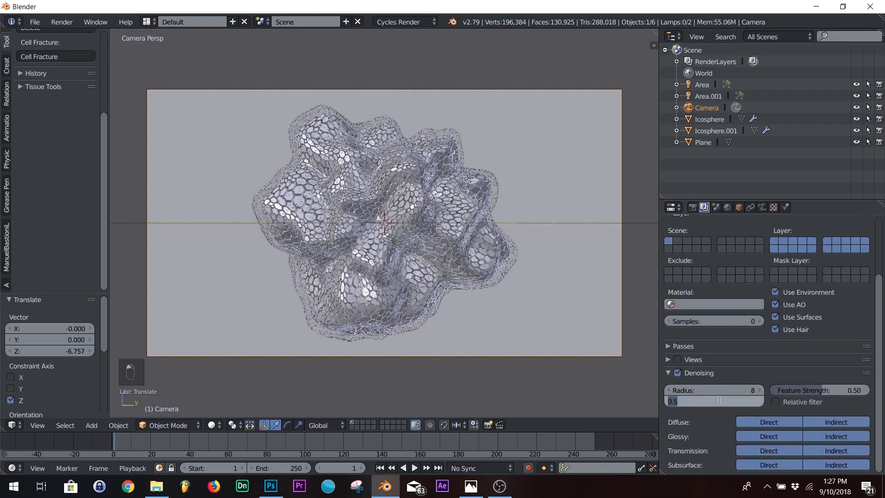
text(0.10)
key(Return)
scroll(749, 336, up, 4)
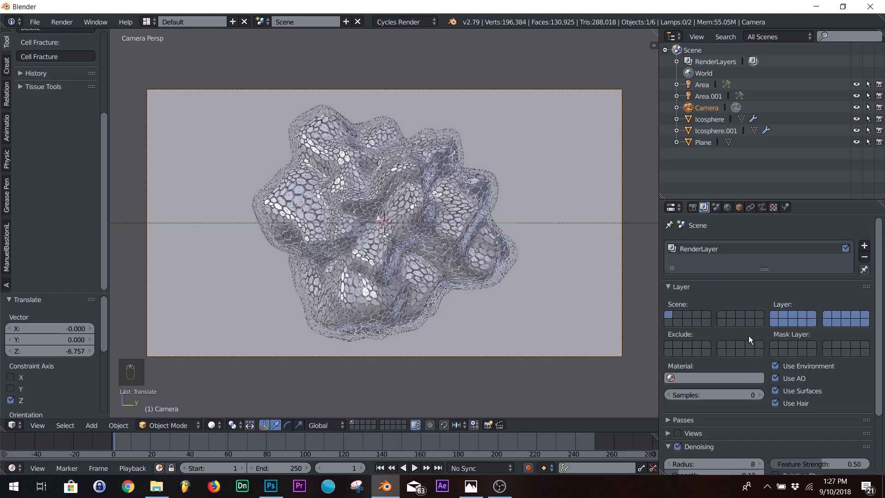
click(692, 208)
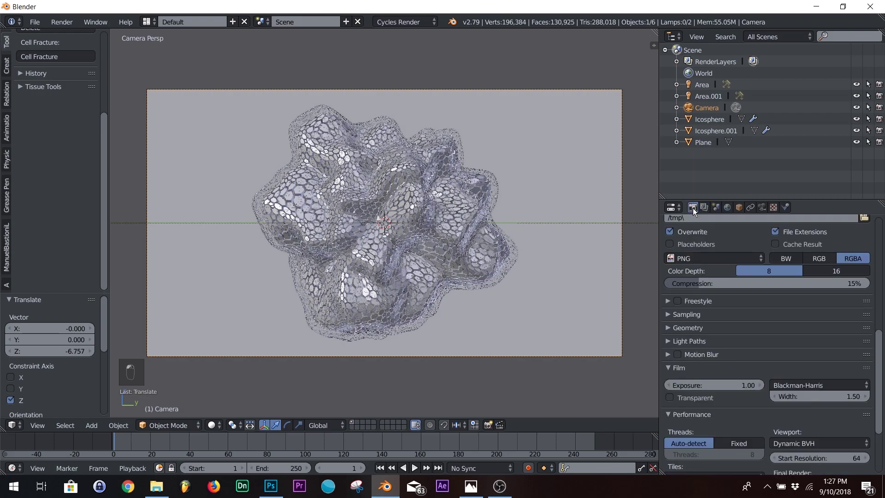
scroll(717, 341, down, 4)
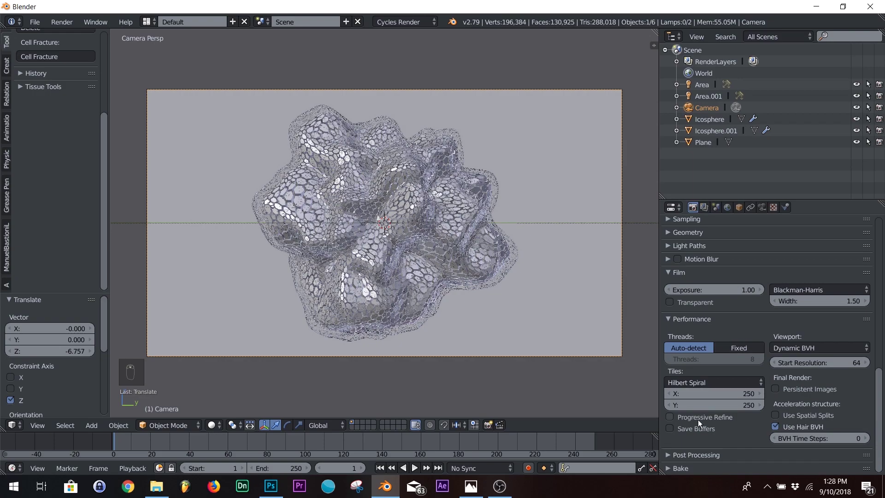
scroll(698, 419, up, 8)
scroll(698, 419, up, 8)
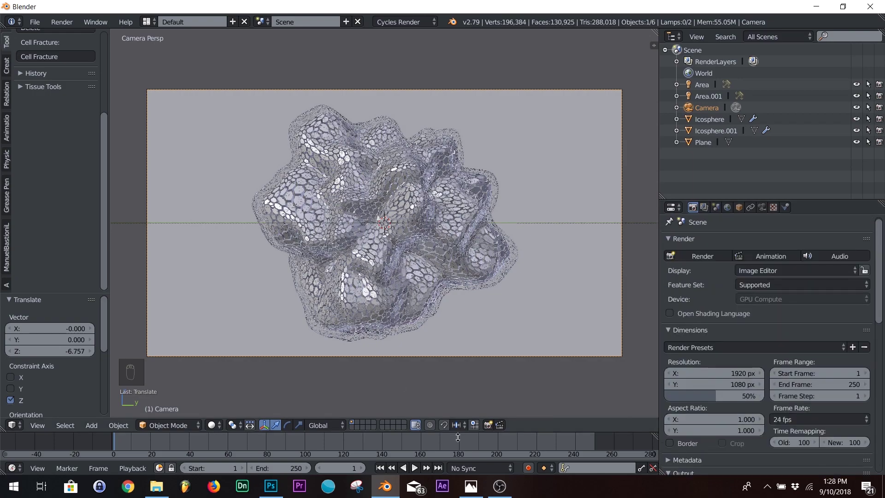
Bring the Photos window with the 2.png reference render to the front.
click(472, 492)
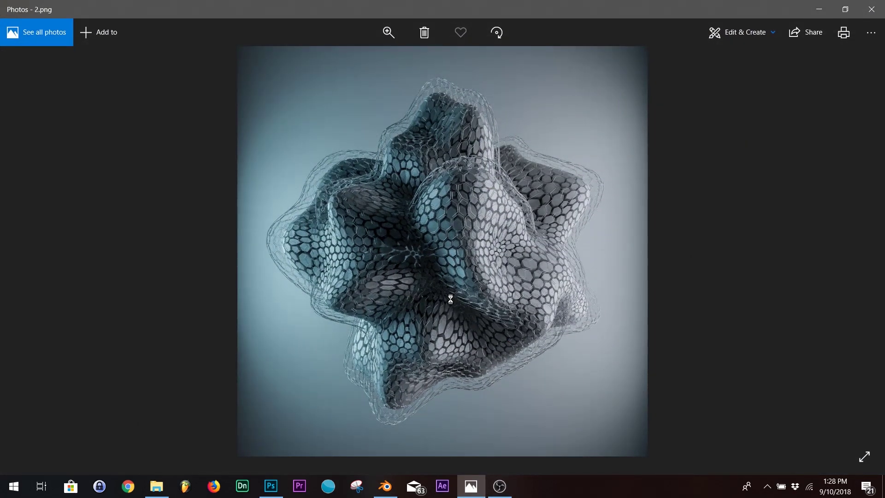